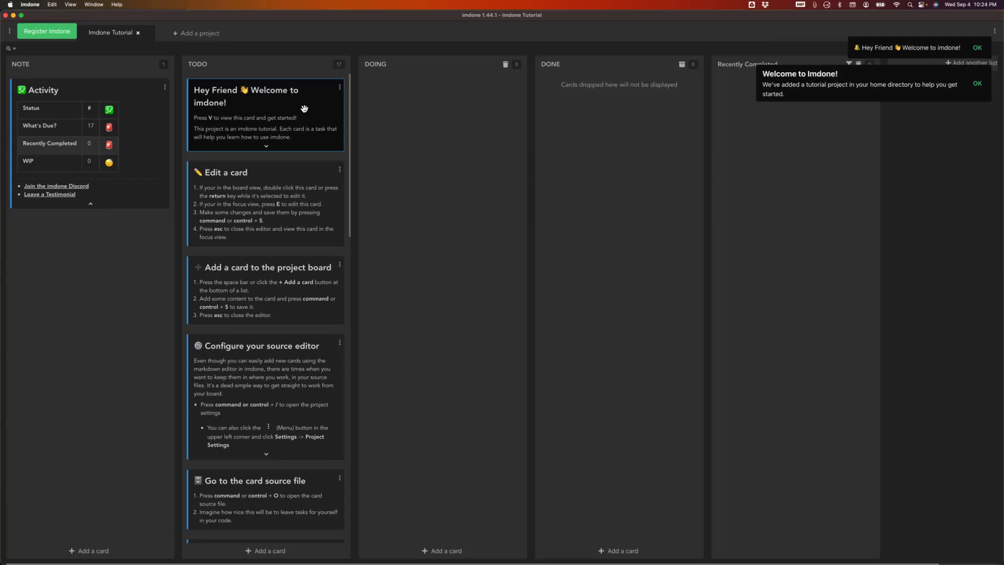
# Step: Dismiss both welcome notifications and open the "Hey Friend Welcome to imdone!" card in the focus view
pyautogui.click(977, 84)
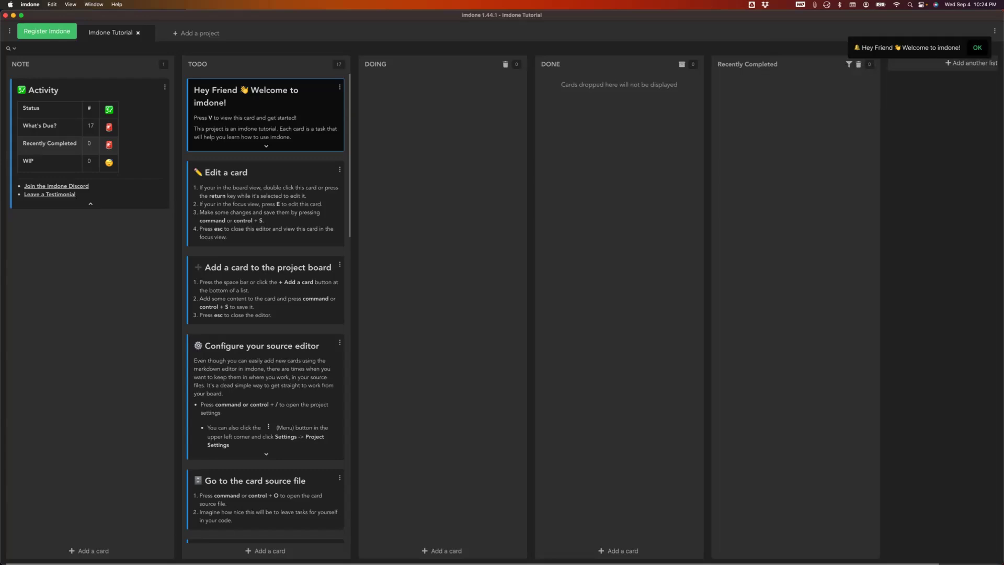
pyautogui.click(977, 48)
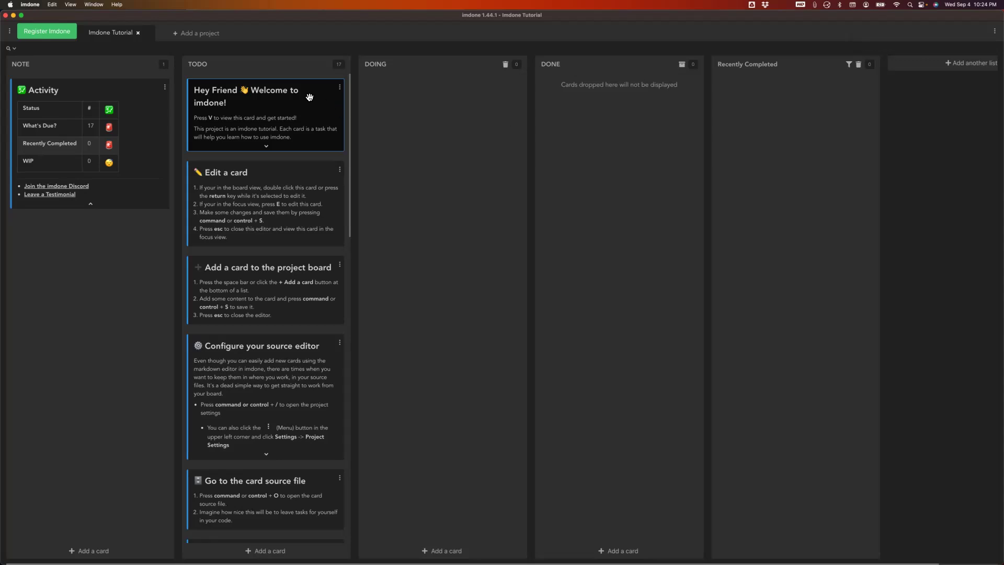
pyautogui.click(309, 97)
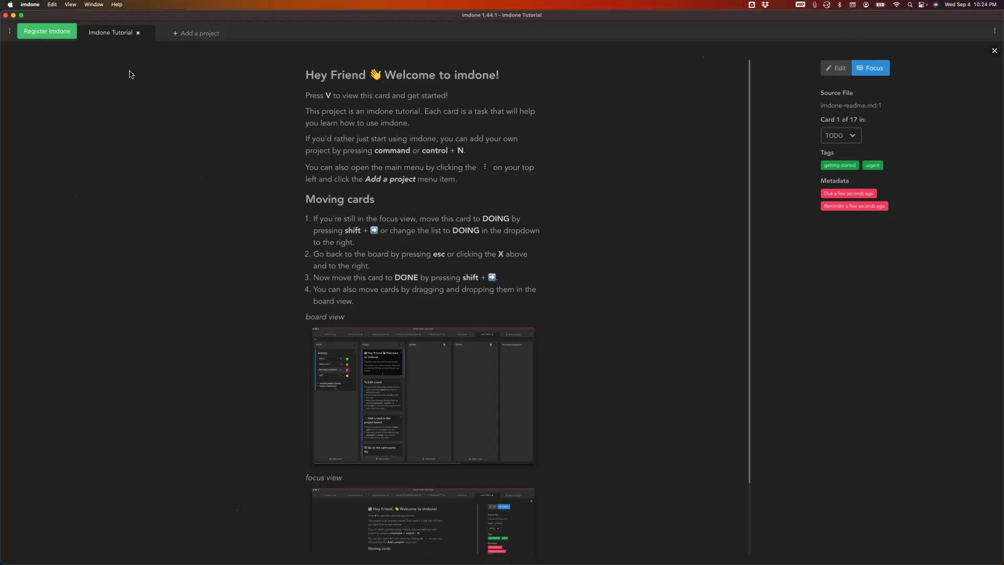
# Step: Show the main menu, change the welcome card's list to DOING, and return to the board
pyautogui.click(9, 32)
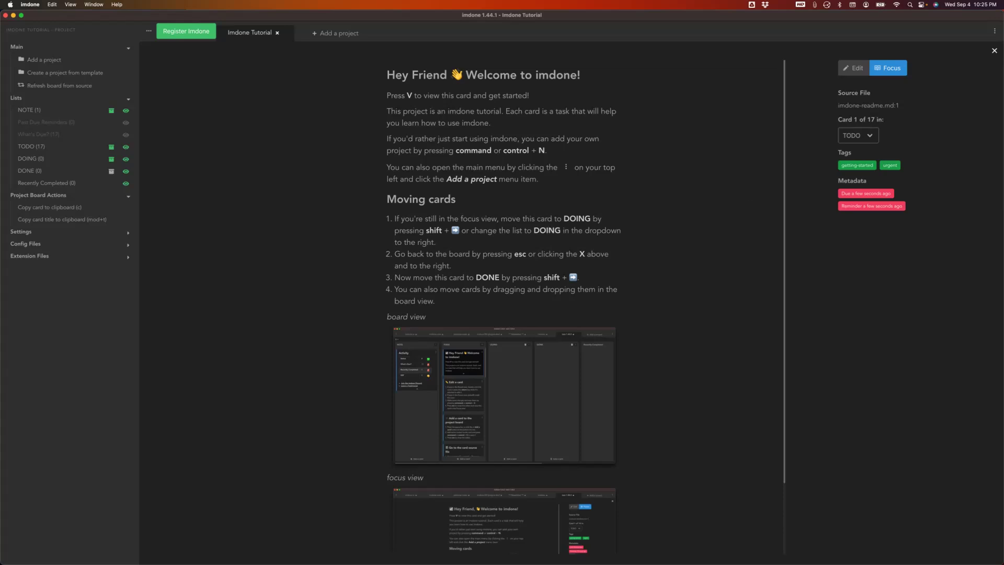
pyautogui.click(857, 135)
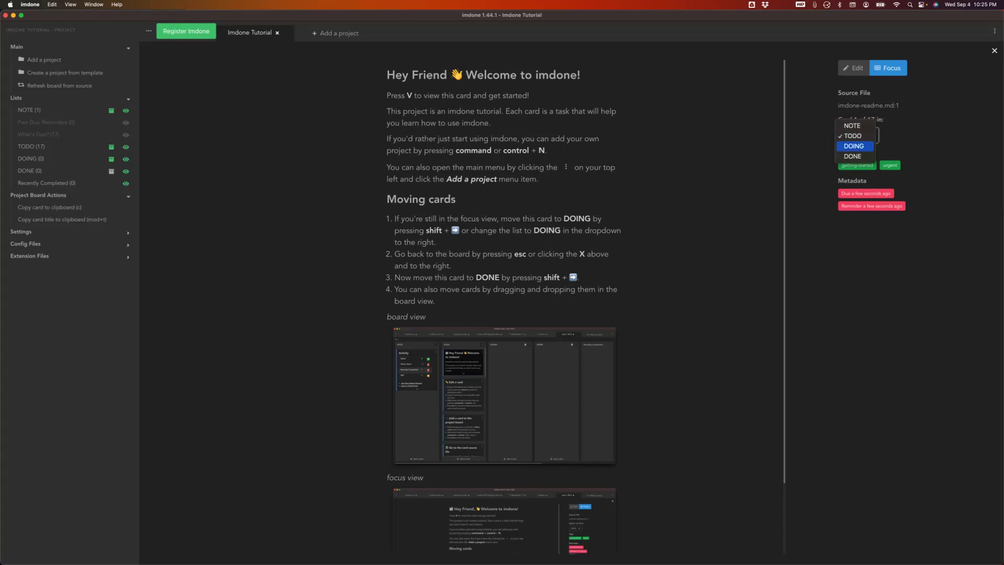
pyautogui.click(853, 147)
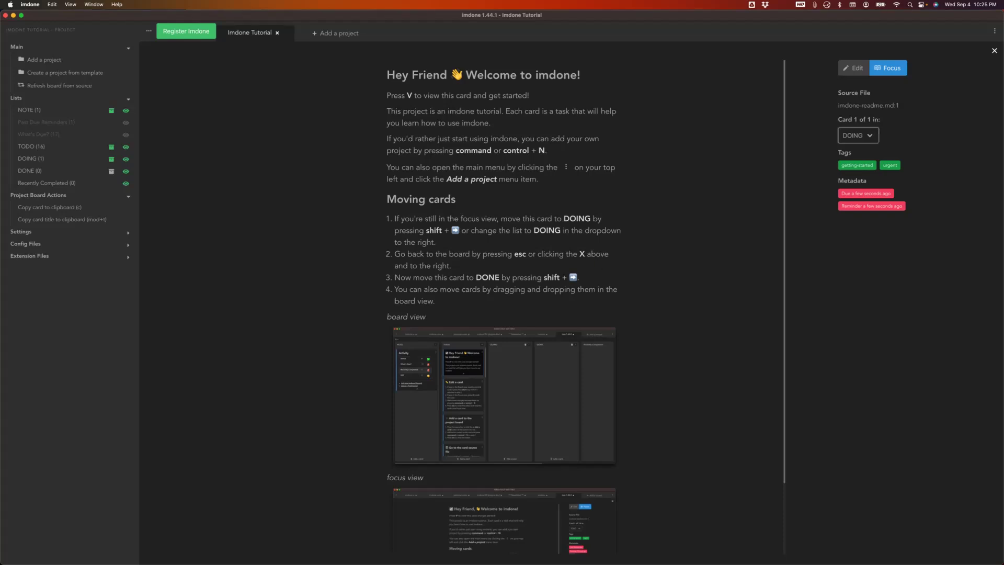
pyautogui.press('Escape')
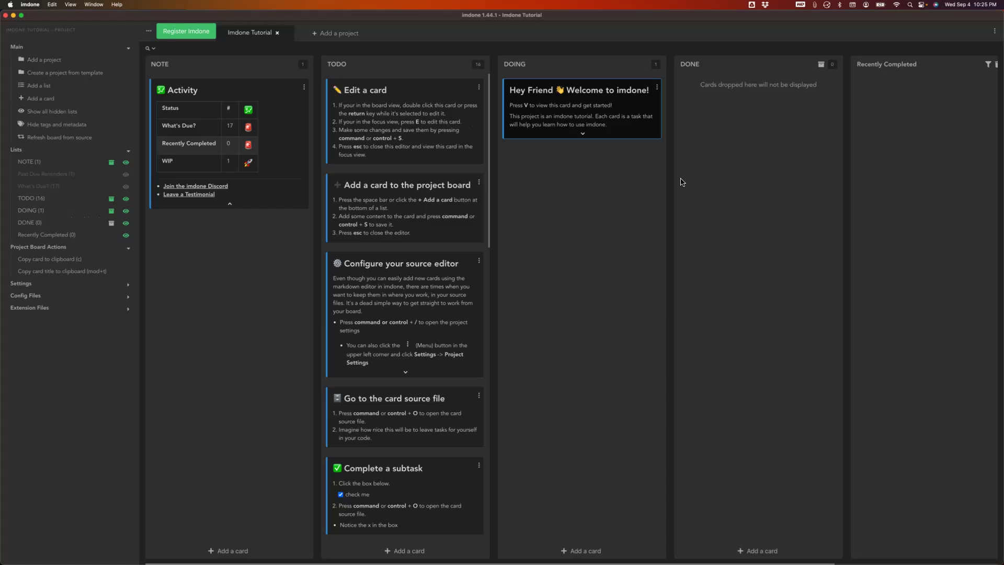
# Step: Expand the welcome card's full text in DOING and move the card to DONE
pyautogui.click(583, 134)
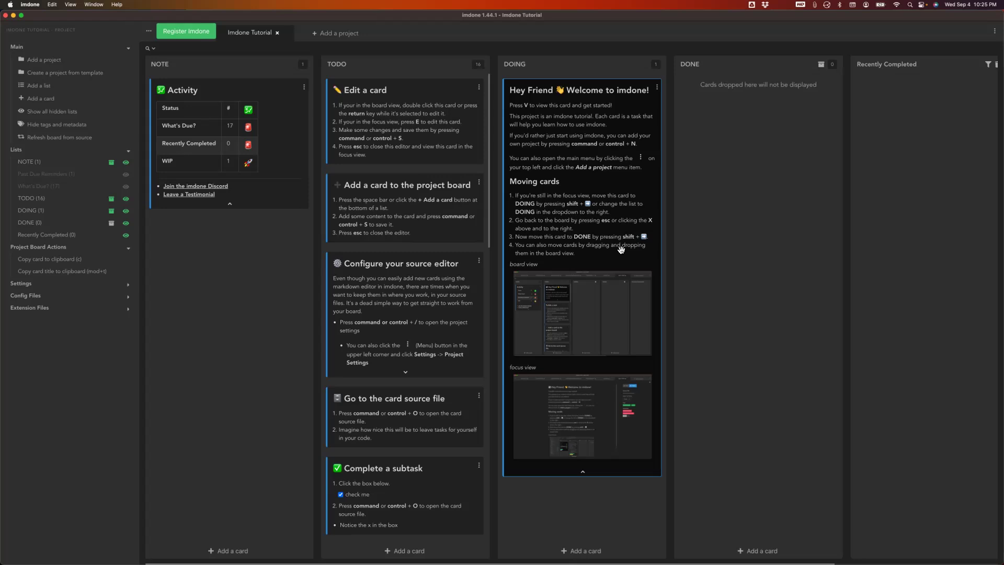
pyautogui.moveTo(624, 127); pyautogui.dragTo(797, 143)
pyautogui.moveTo(646, 139); pyautogui.dragTo(598, 131)
pyautogui.hotkey('shift', 'Right')
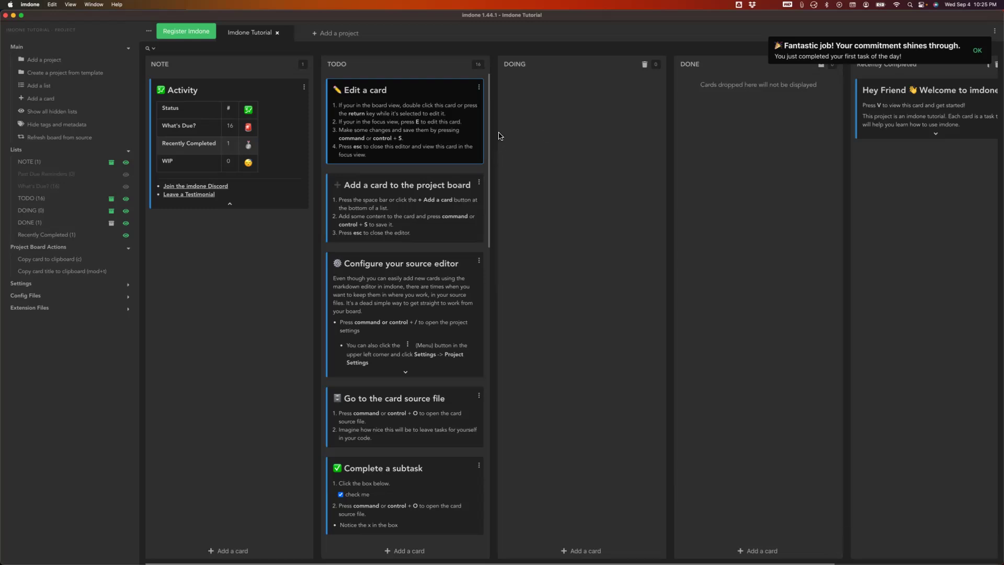
# Step: Append "!!! :smile:" to the line about saving changes in the "Edit a card" card, save it, and return to the board
pyautogui.doubleClick(438, 98)
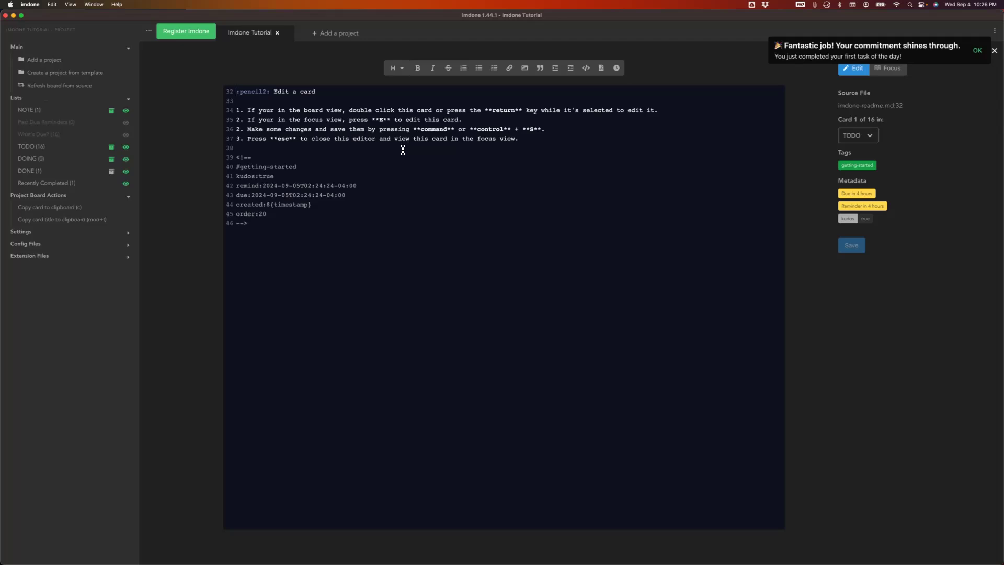
pyautogui.press('Escape')
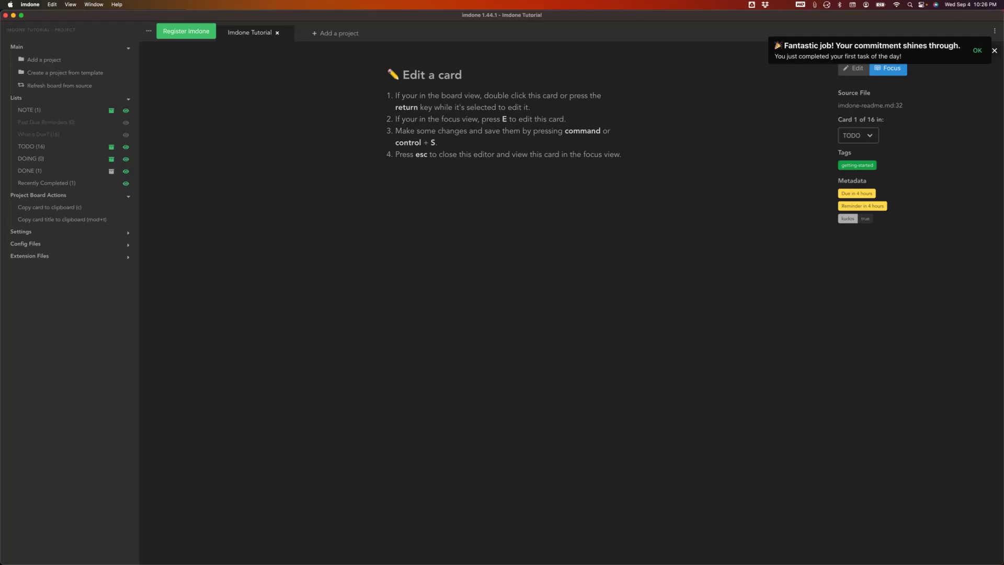
pyautogui.press('e')
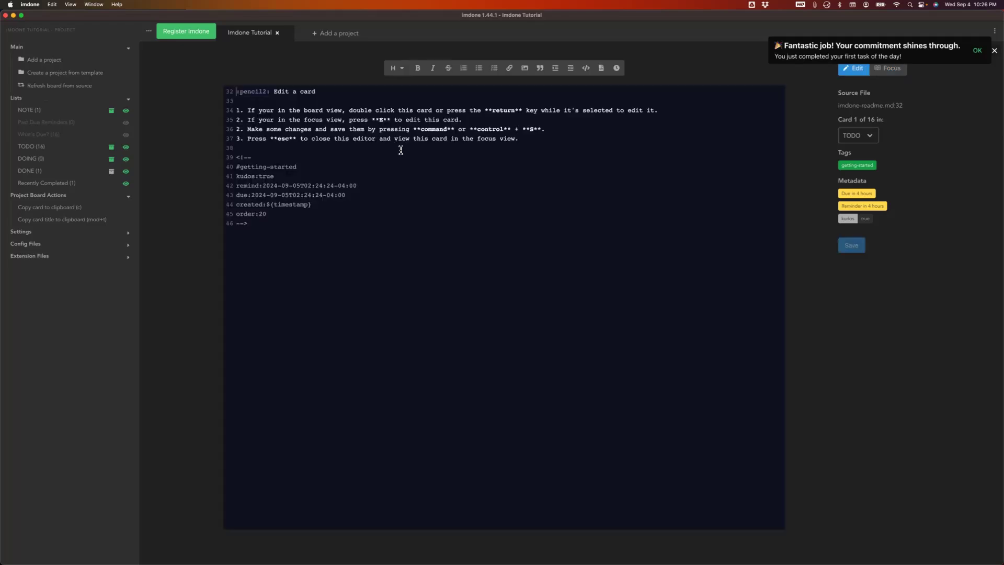
pyautogui.press('Down')
pyautogui.press('Down')
pyautogui.press('Down')
pyautogui.press('Down')
pyautogui.write('!!!')
pyautogui.write(':smile')
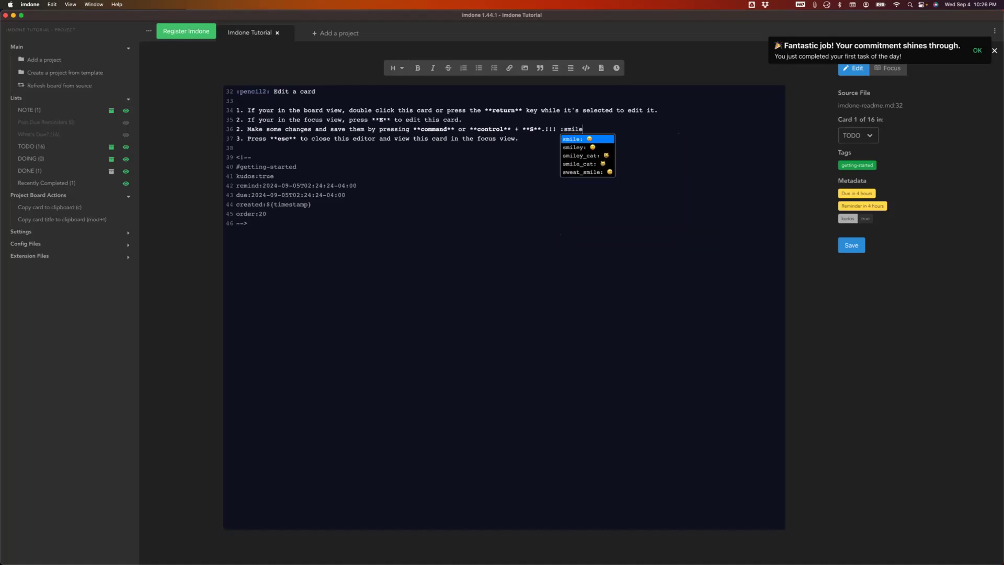
pyautogui.press('Return')
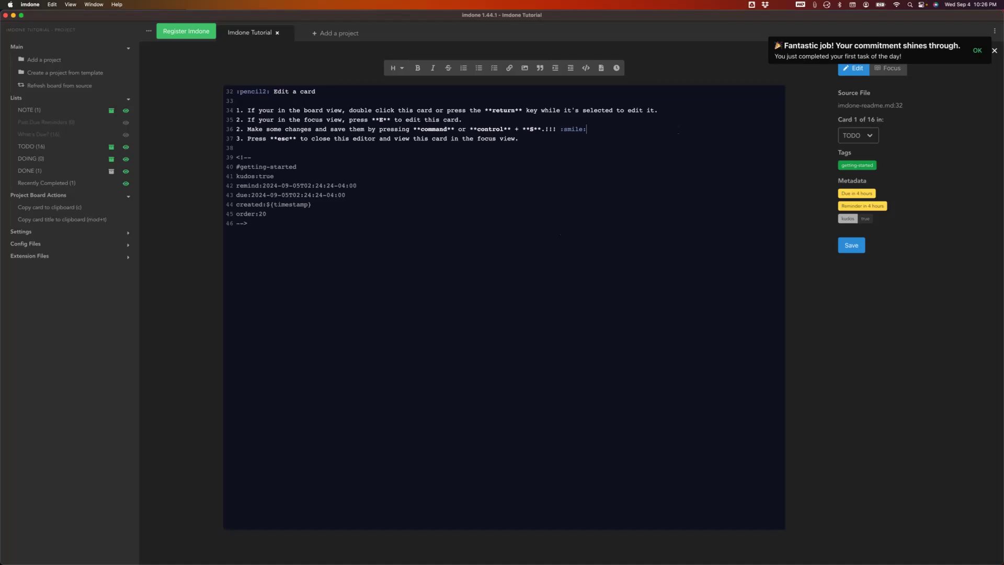
pyautogui.press('super+s')
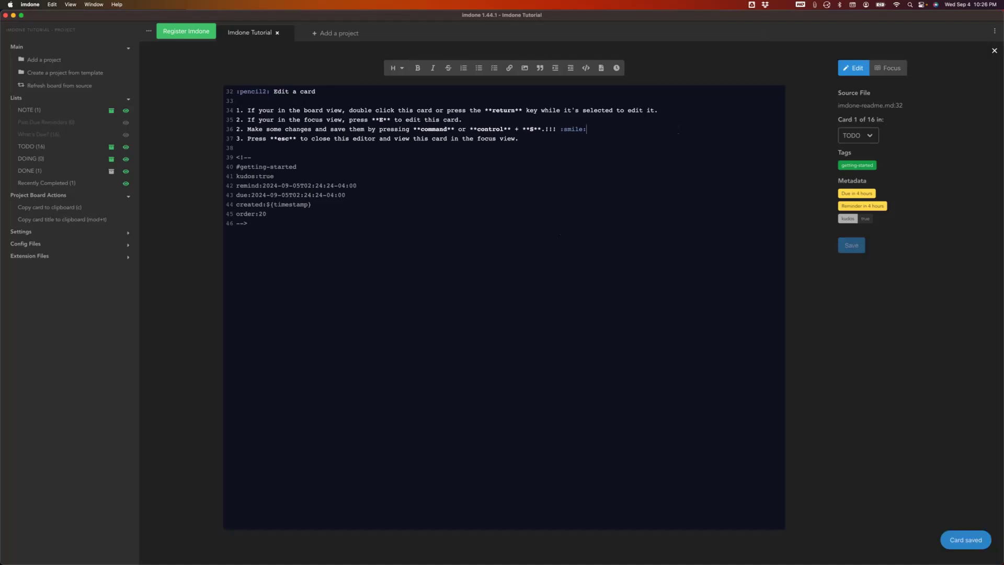
pyautogui.press('Escape')
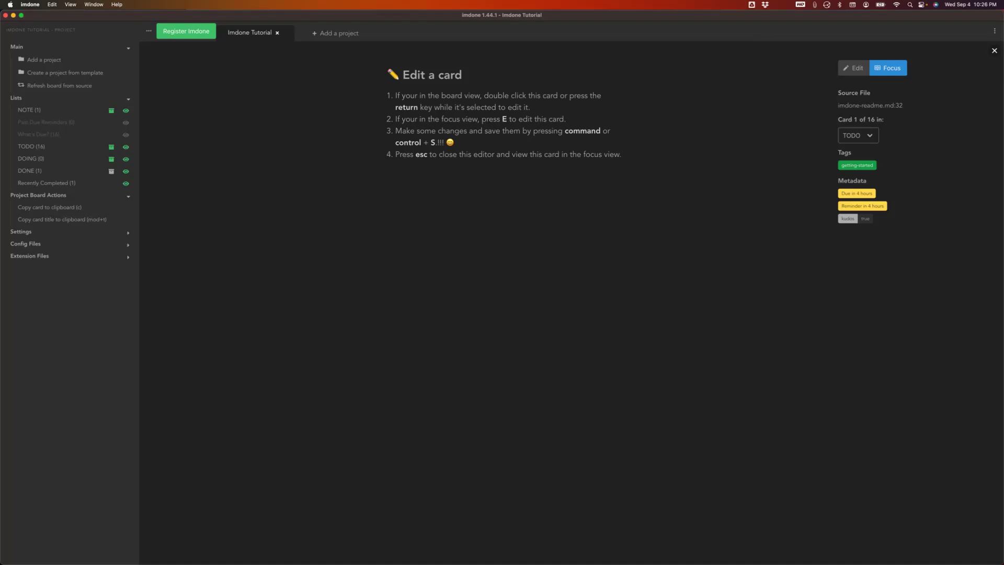
pyautogui.press('Escape')
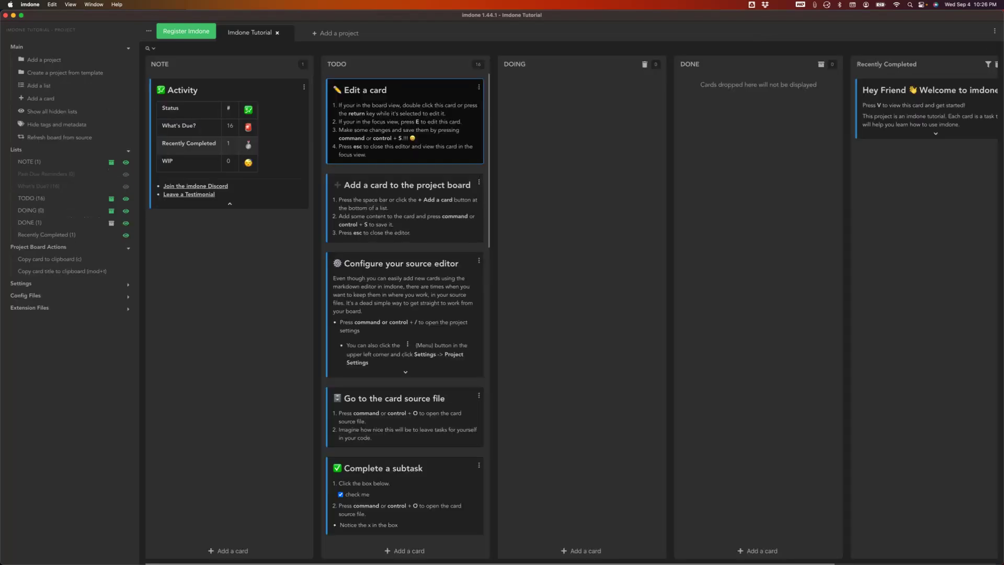
# Step: Move the "Edit a card" card through DOING to DONE and dismiss the completion notification
pyautogui.hotkey('shift', 'Right')
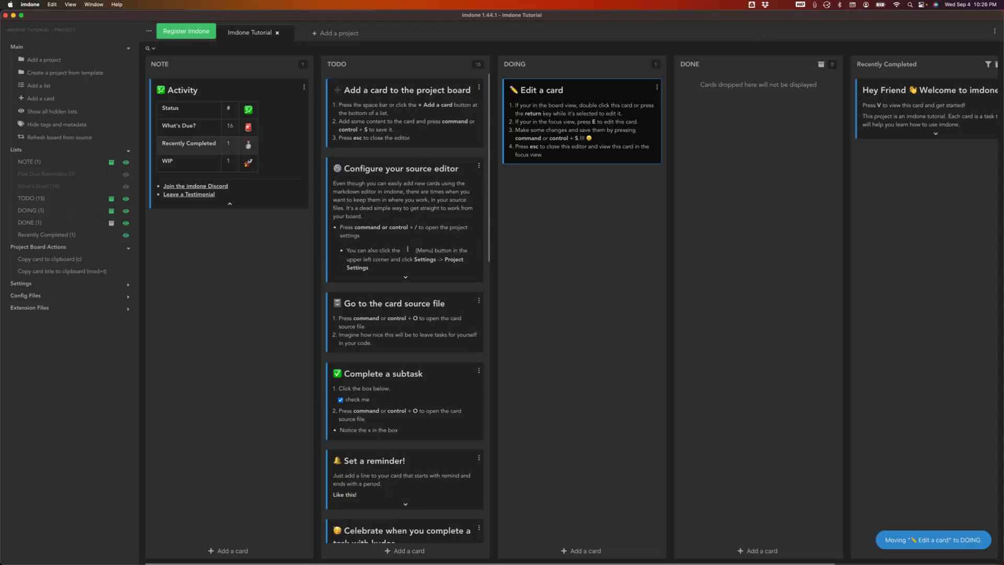
pyautogui.hotkey('shift', 'Right')
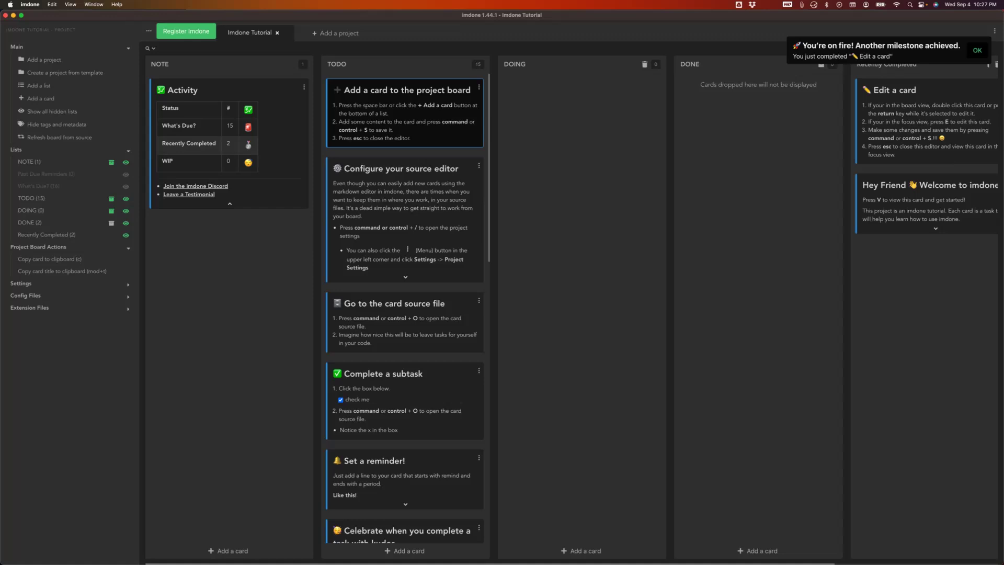
pyautogui.click(976, 50)
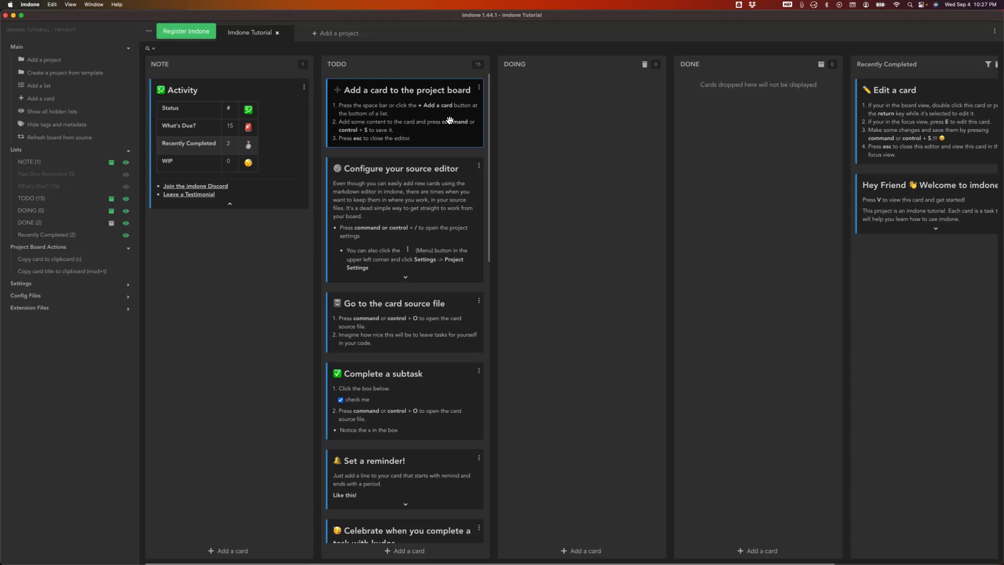
# Step: Move "Add a card to the project board" to DOING, and add and save a new card there reading "Add some content"
pyautogui.moveTo(450, 119); pyautogui.dragTo(619, 125)
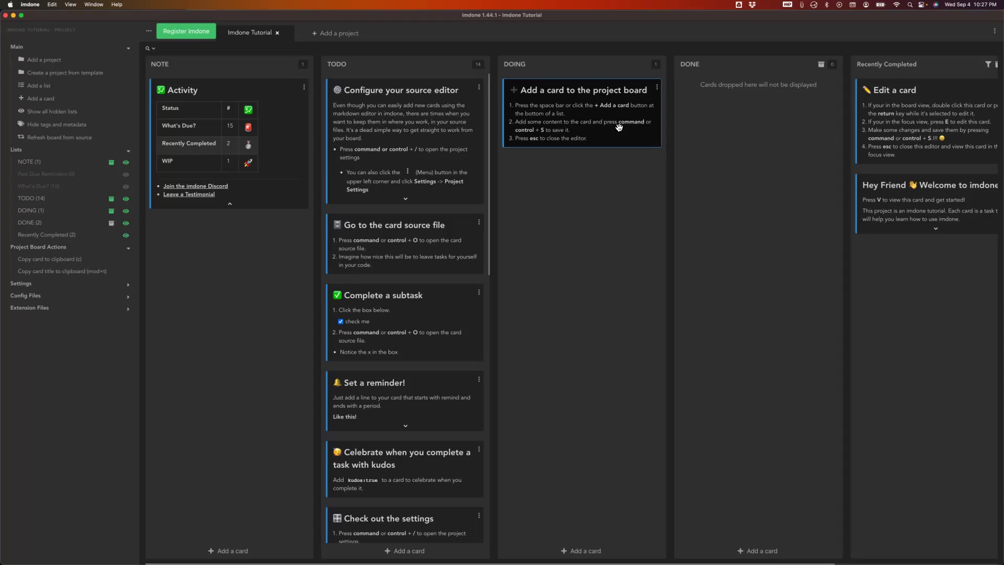
pyautogui.press('space')
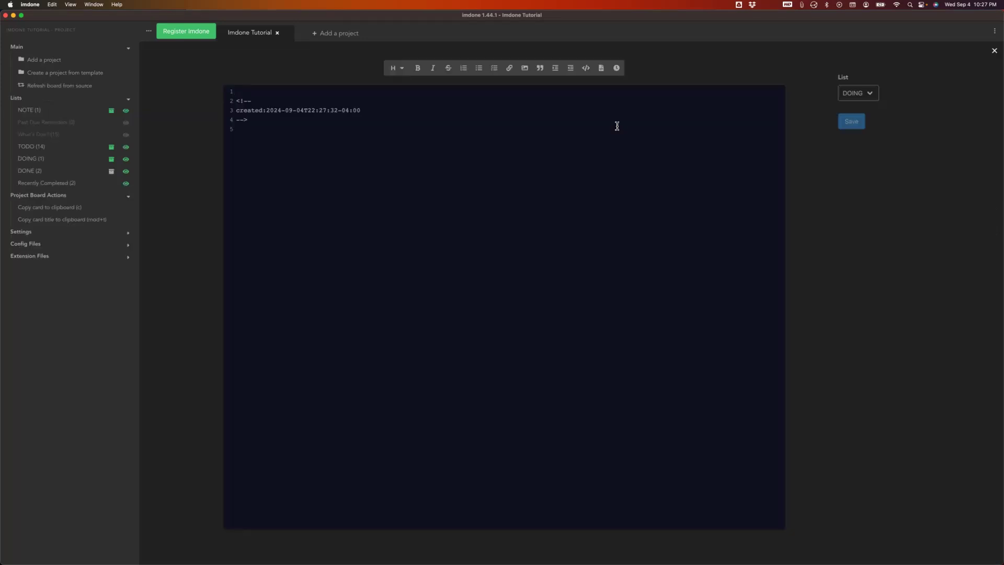
pyautogui.write('Add s')
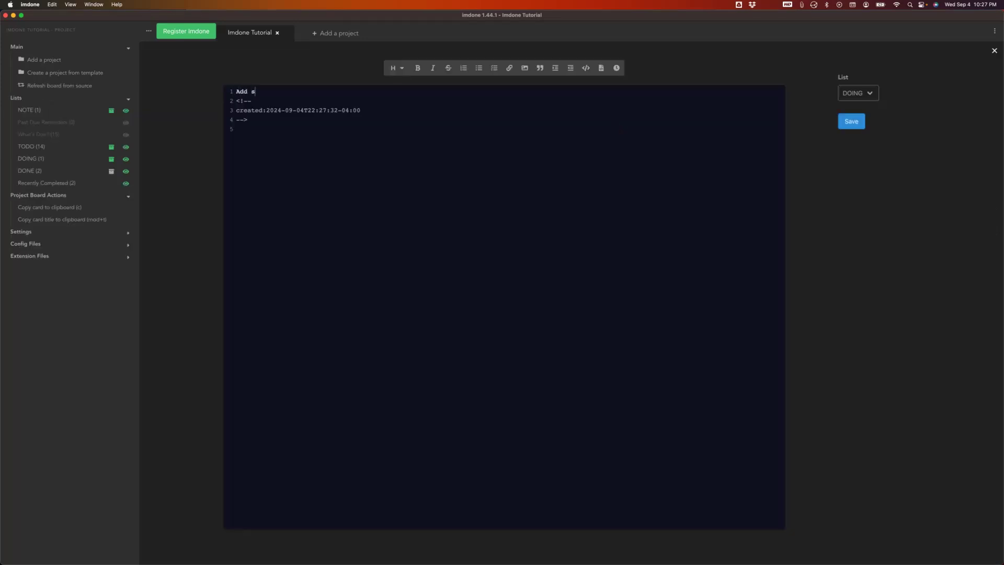
pyautogui.write('ome content')
pyautogui.press('super+s')
pyautogui.press('Escape')
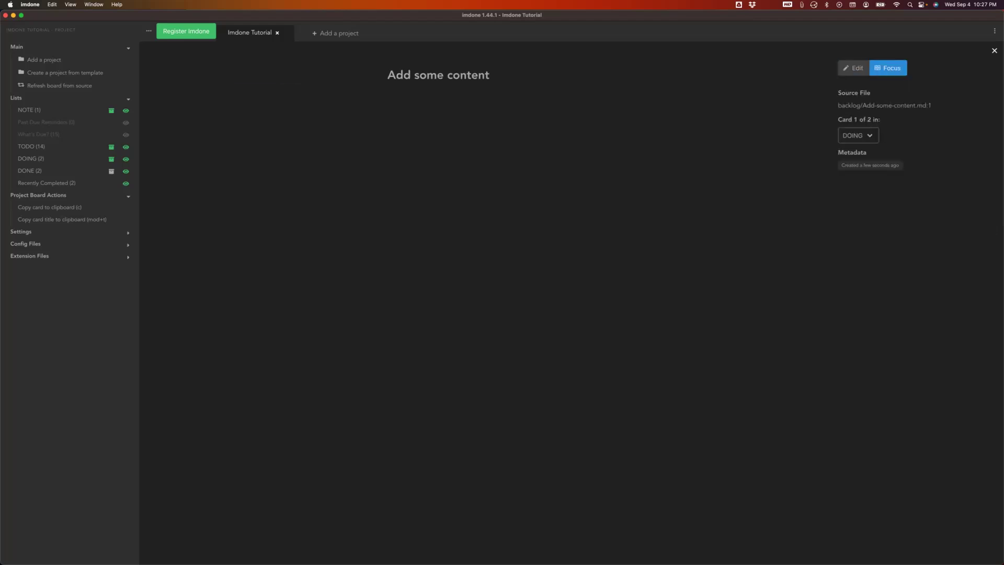
pyautogui.press('Escape')
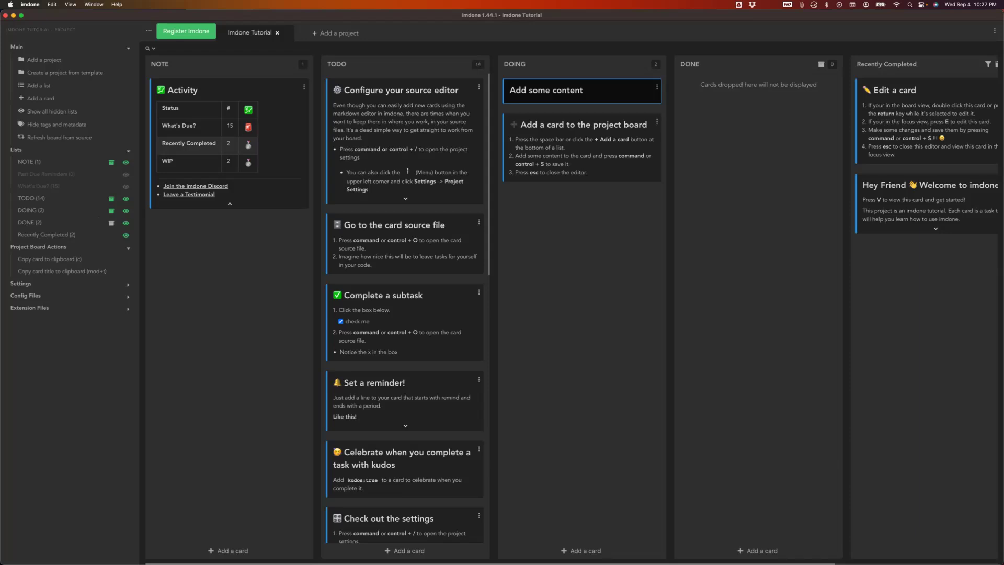
# Step: Move the "Add a card to the project board" and "Add some content" cards from DOING to DONE
pyautogui.press('Down')
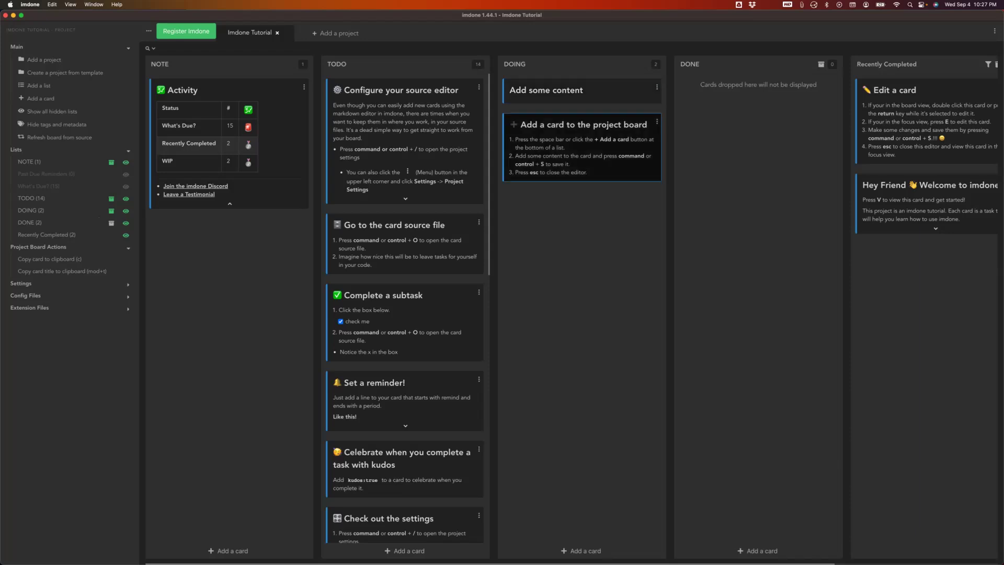
pyautogui.hotkey('shift', 'Right')
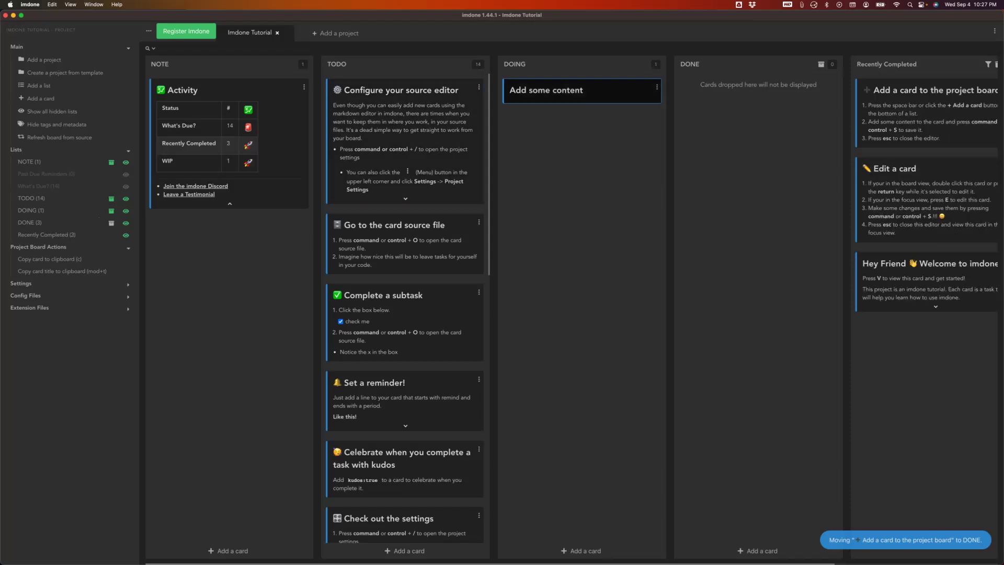
pyautogui.hotkey('shift', 'Right')
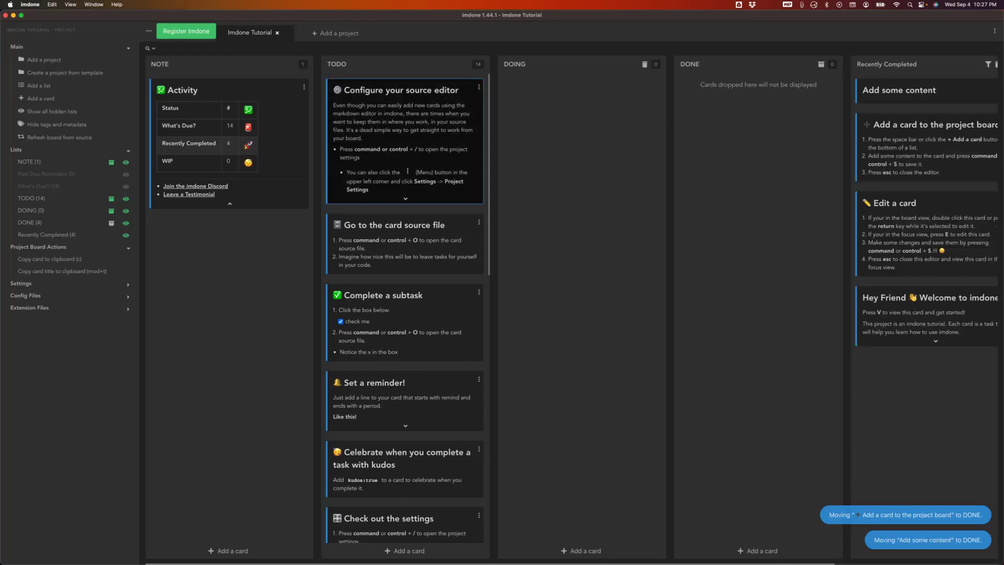
# Step: Move the "Configure your source editor" card to DOING and expand its full instructions
pyautogui.hotkey('shift', 'Right')
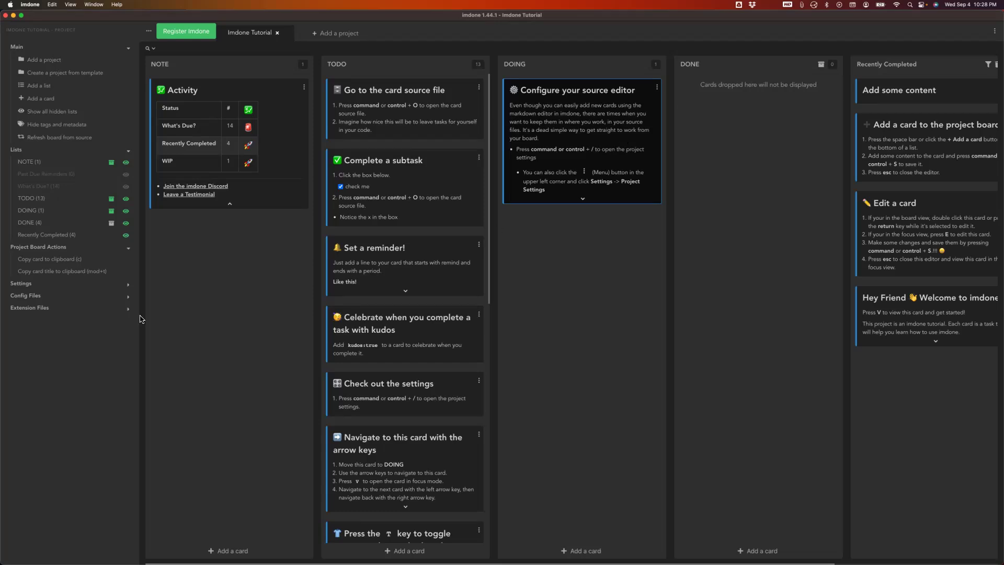
pyautogui.click(66, 285)
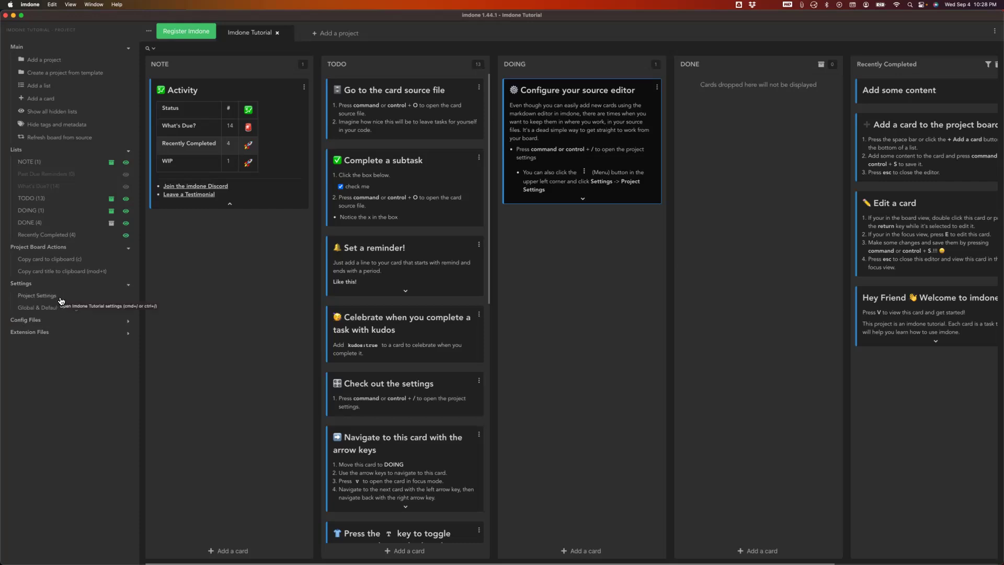
pyautogui.click(583, 200)
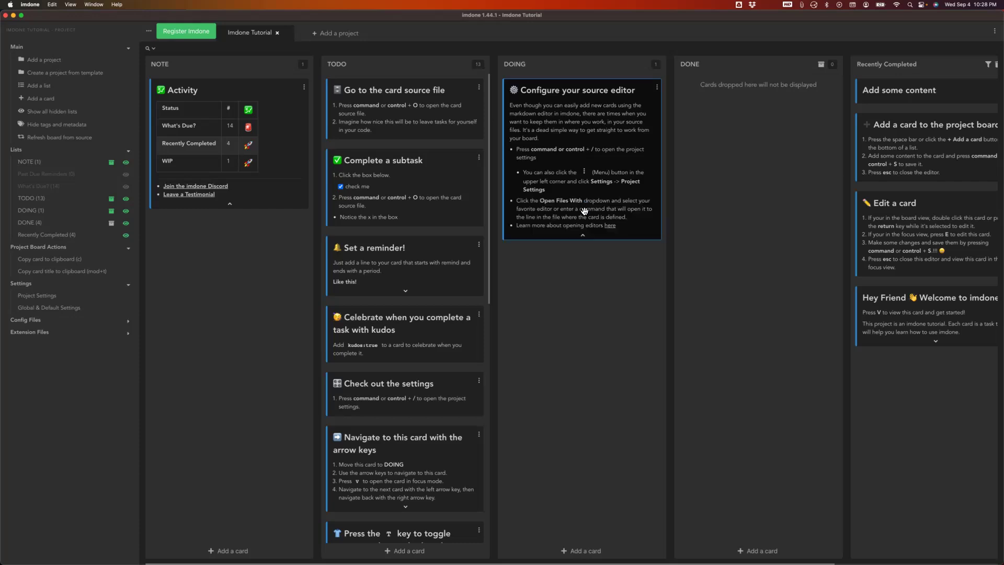
# Step: Set Open Files With to VS Code in the Imdone Tutorial project settings and save the settings
pyautogui.click(60, 302)
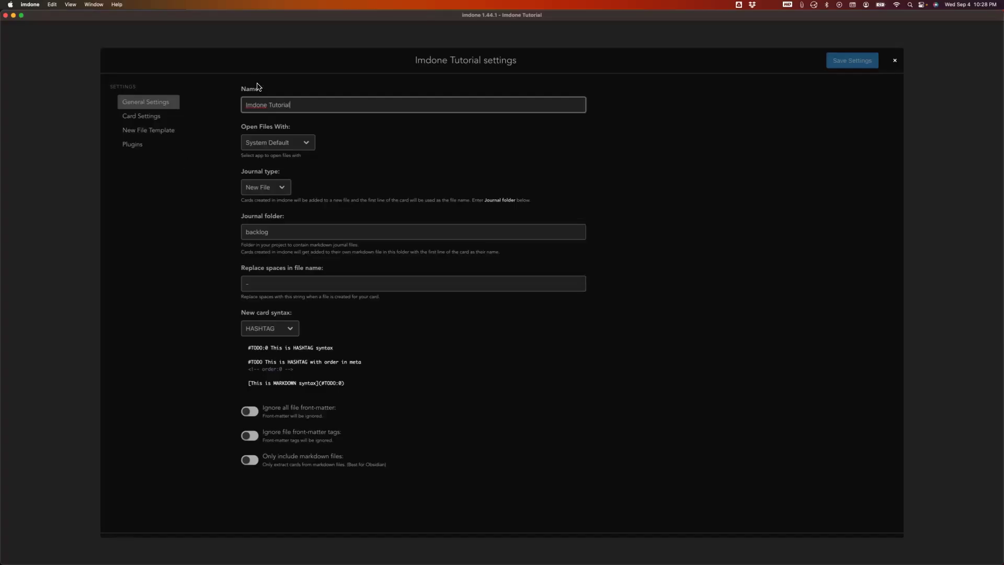
pyautogui.click(305, 143)
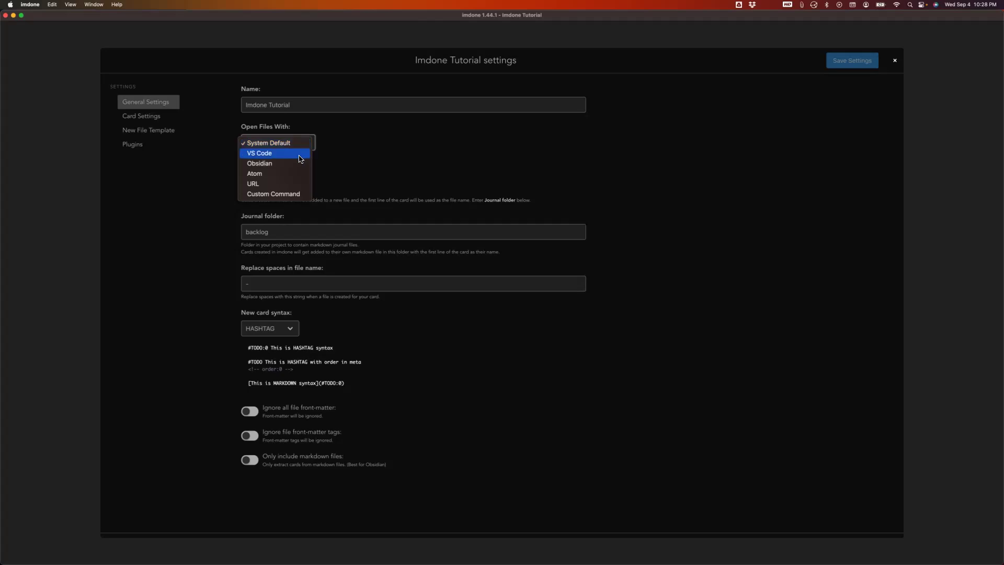
pyautogui.click(301, 154)
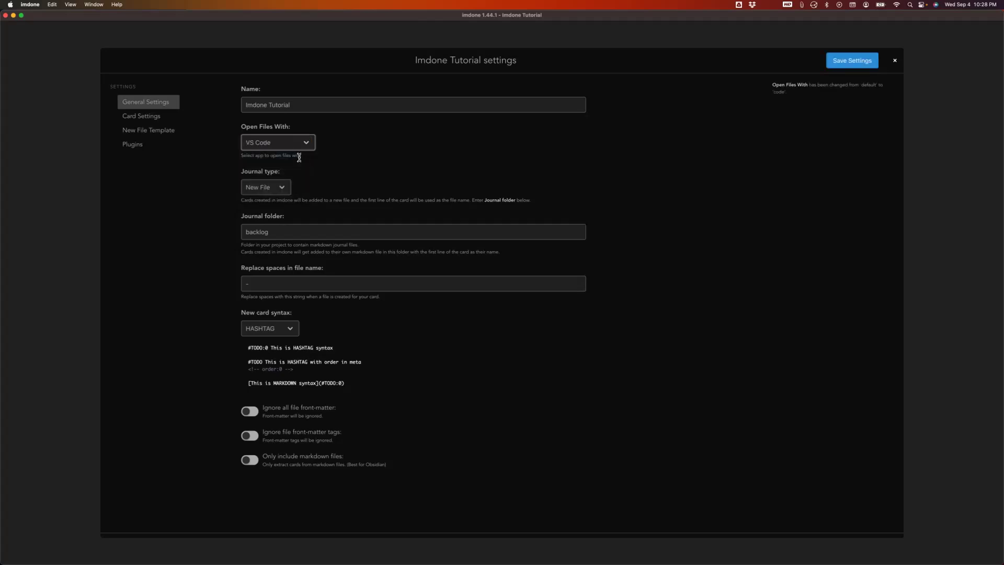
pyautogui.click(852, 60)
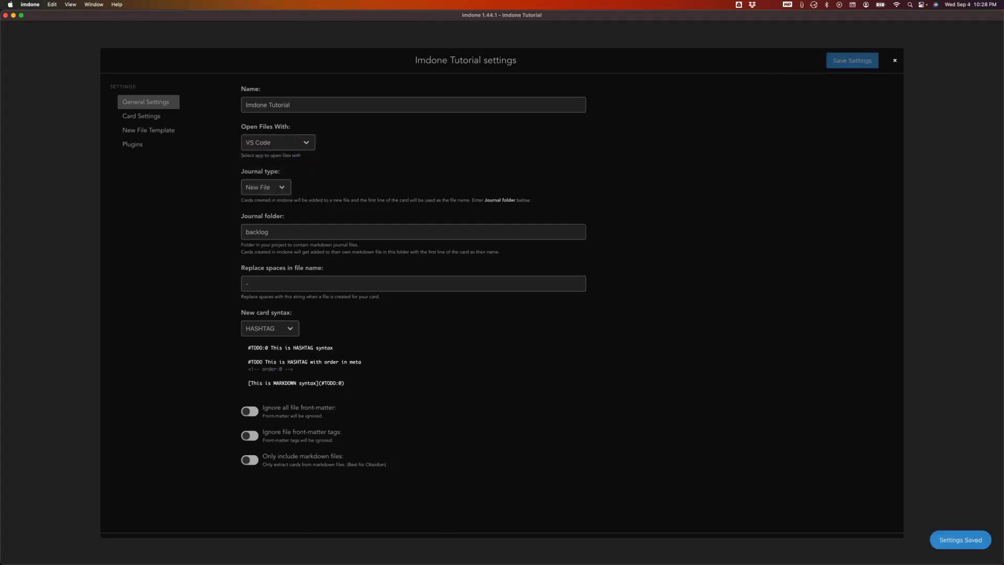
# Step: Close the project settings and open the "Configure your source editor" card's source file at its heading in VS Code
pyautogui.press('Escape')
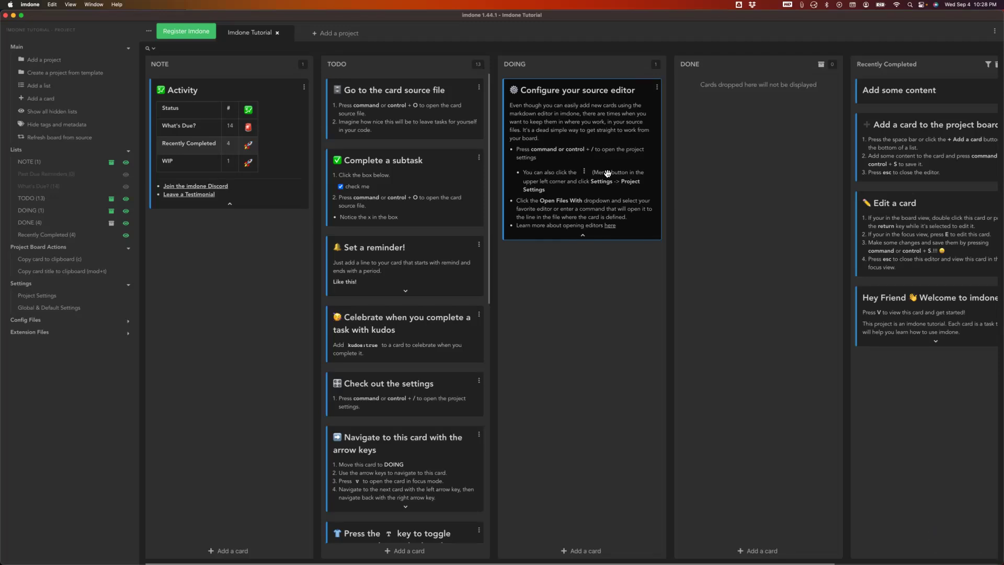
pyautogui.click(658, 88)
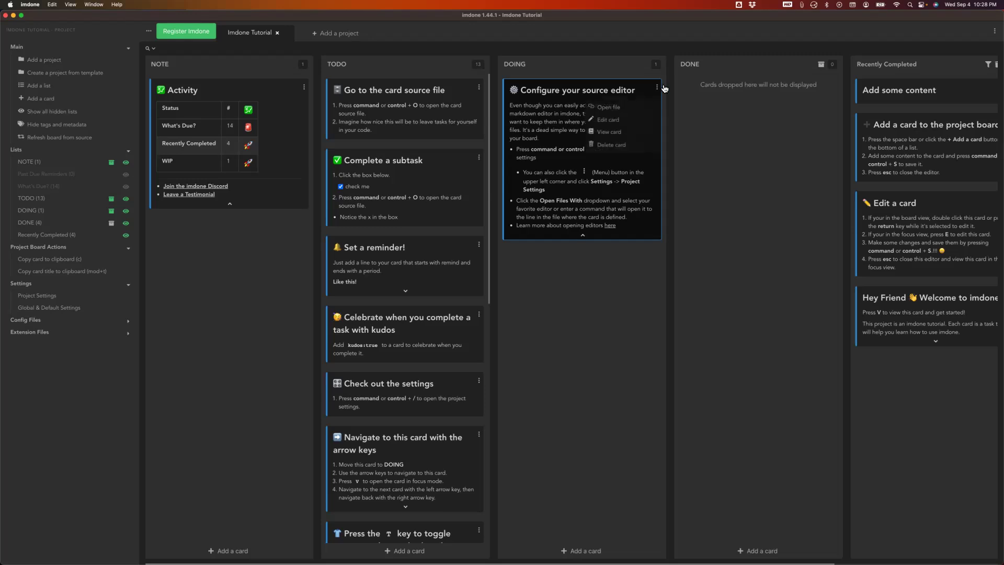
pyautogui.click(657, 89)
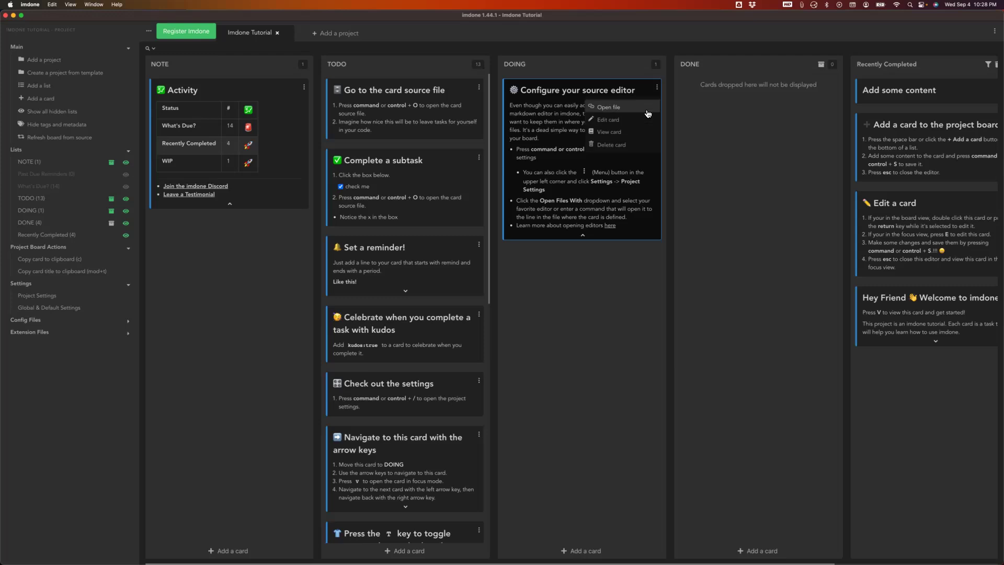
pyautogui.click(647, 110)
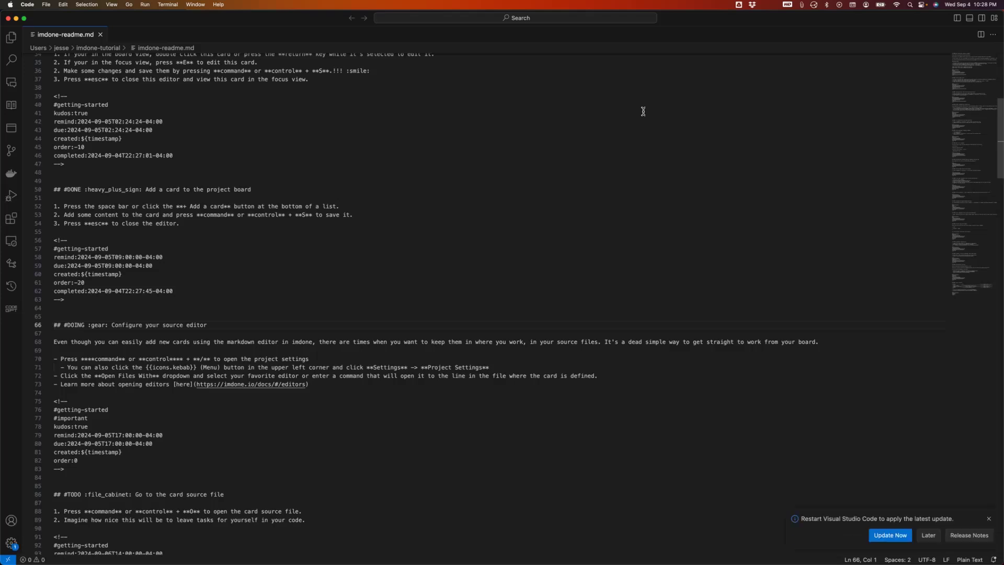
pyautogui.click(132, 328)
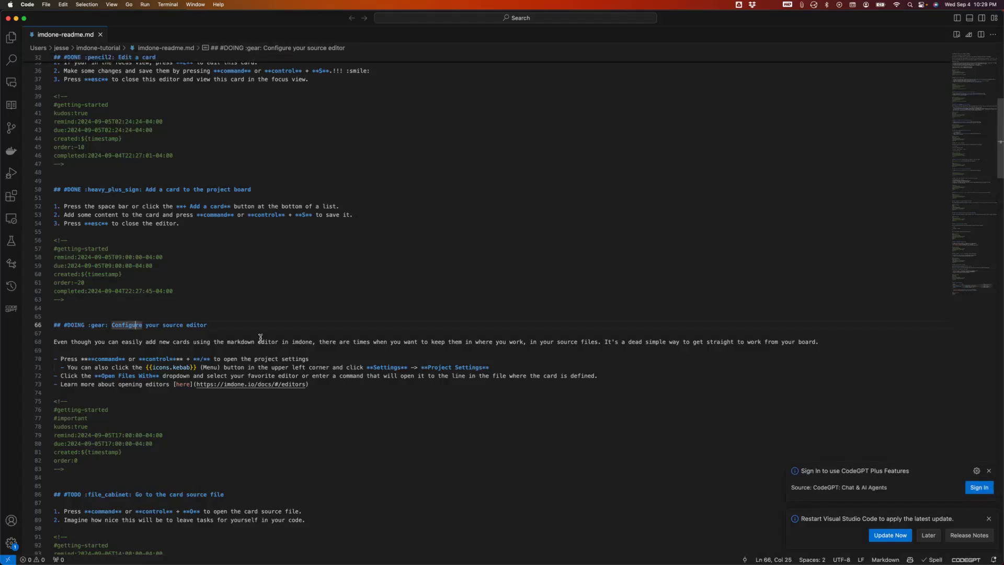
# Step: Switch back to imdone, move "Configure your source editor" to DONE and move "Go to the card source file" to DOING
pyautogui.press('super+Tab')
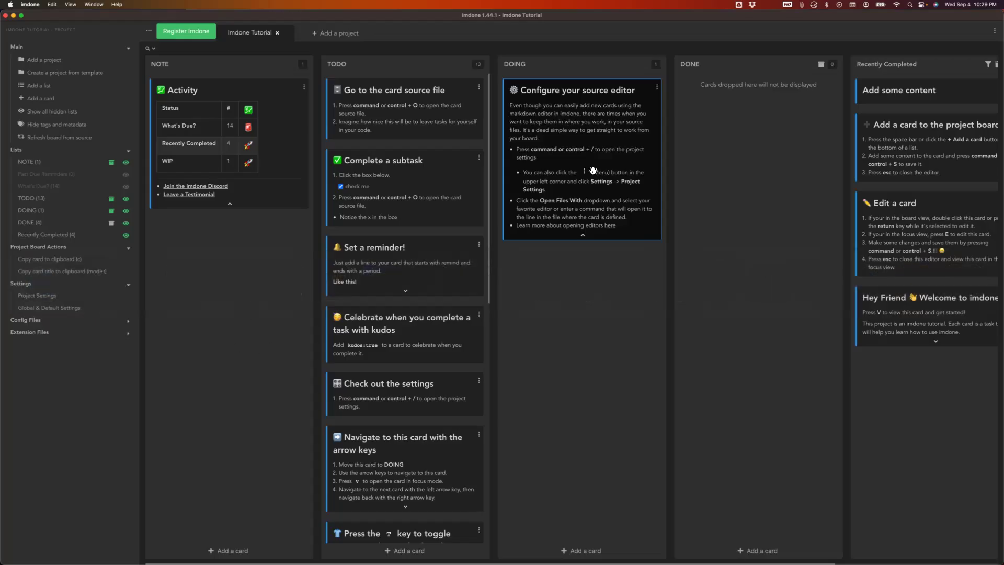
pyautogui.press('d')
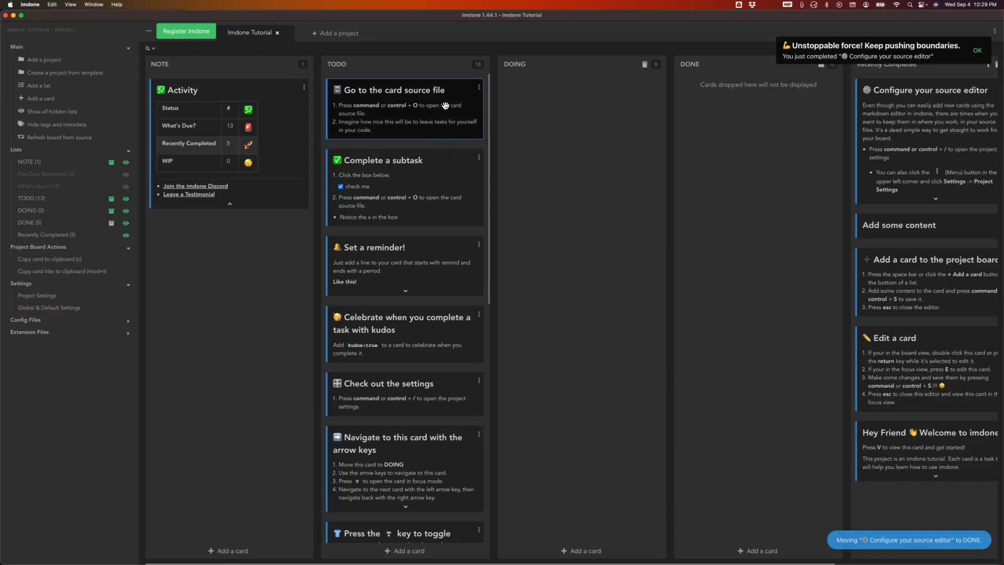
pyautogui.hotkey('shift', 'Right')
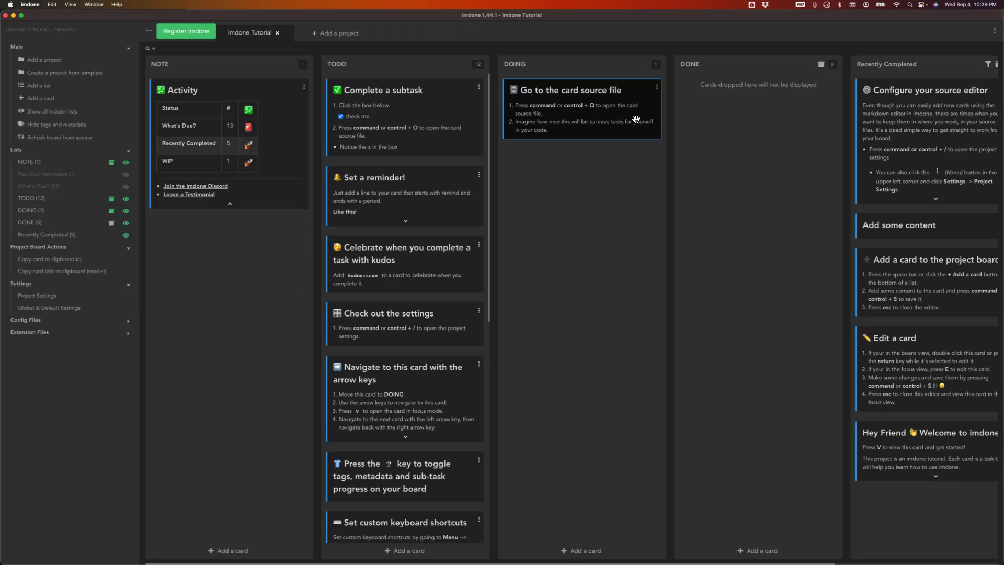
# Step: Open the "Go to the card source file" card's source in VS Code, then return to imdone and move the card to DONE
pyautogui.press('super+o')
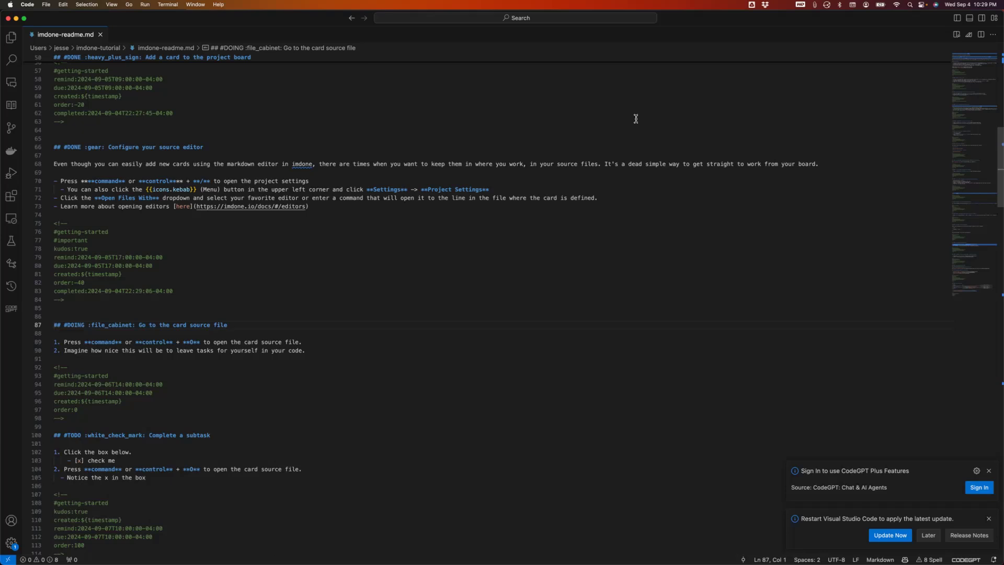
pyautogui.press('super+Tab')
pyautogui.hotkey('shift', 'Right')
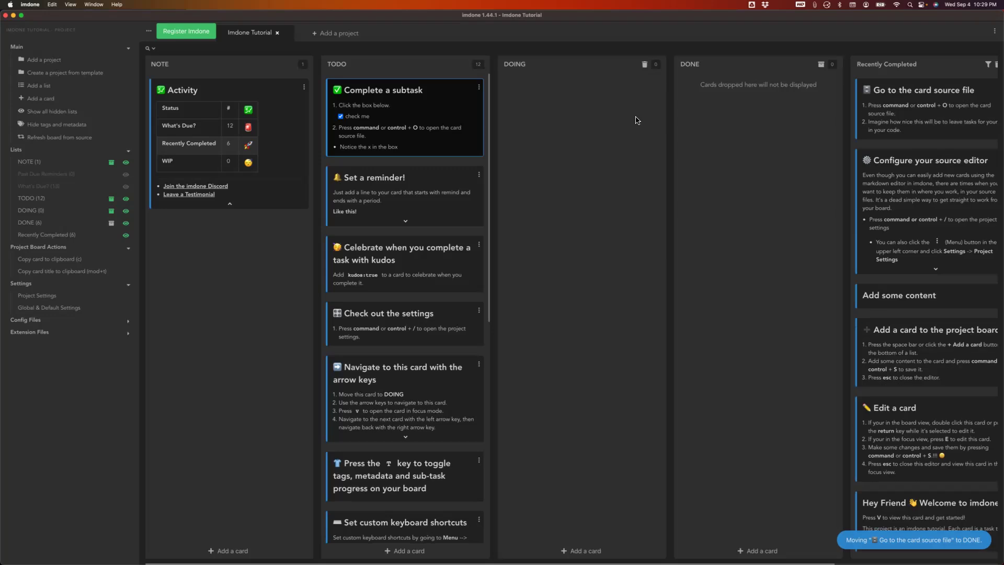
# Step: Move the "Complete a subtask" card to DOING, then uncheck and recheck its "check me" subtask
pyautogui.hotkey('shift', 'Right')
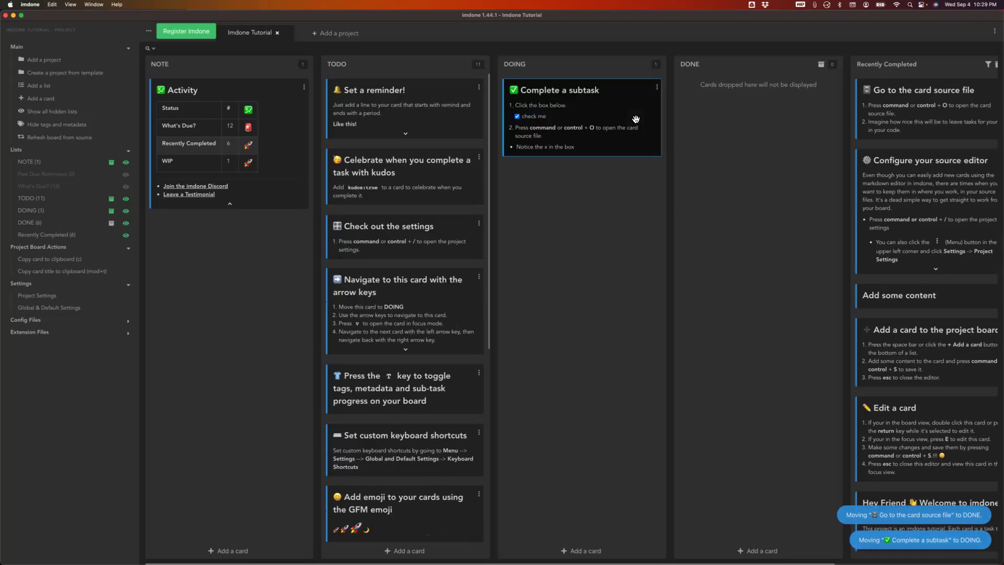
pyautogui.click(517, 116)
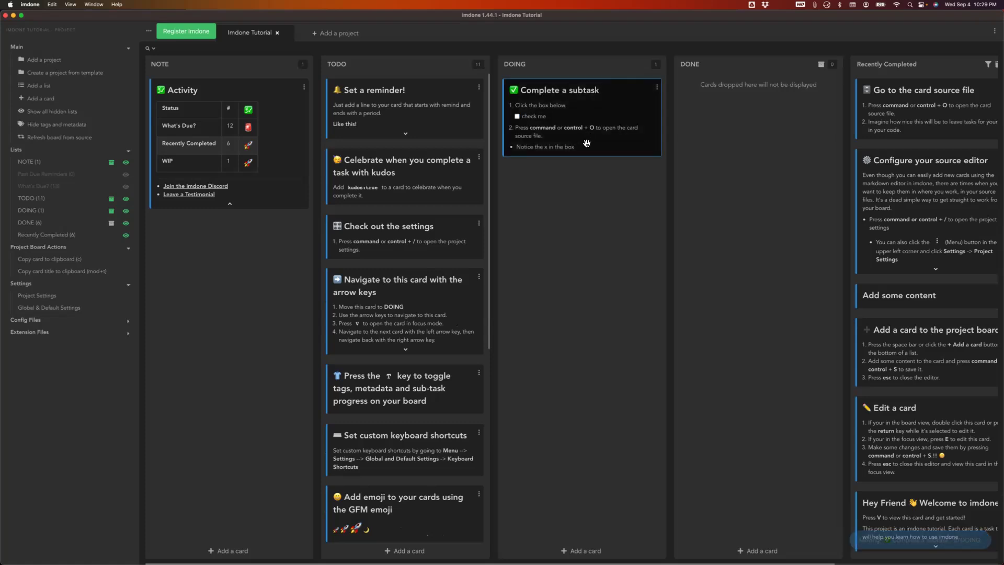
pyautogui.click(517, 116)
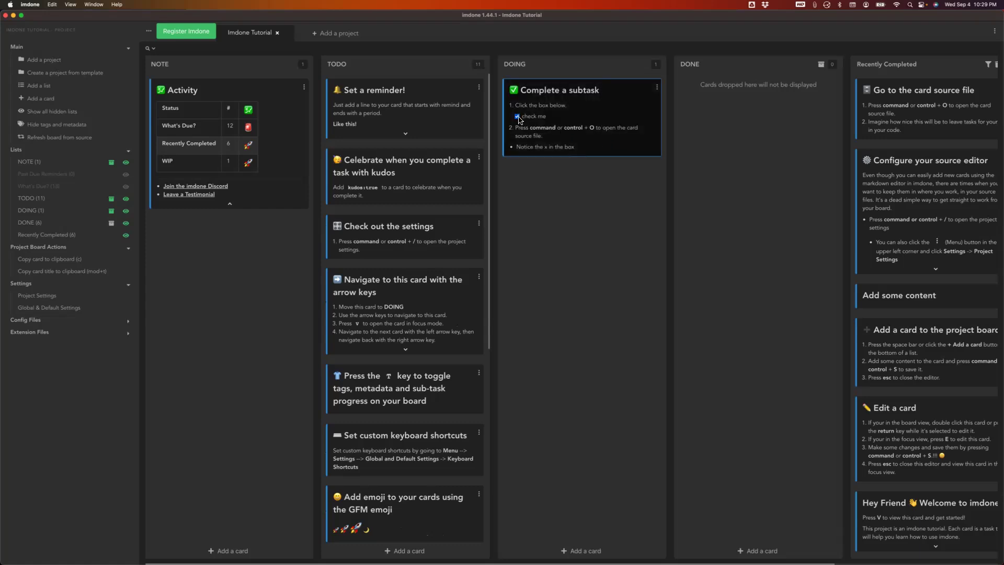
# Step: In the "Complete a subtask" card's source in VS Code, clear the subtask's x and change its text to "check me!"
pyautogui.press('super+o')
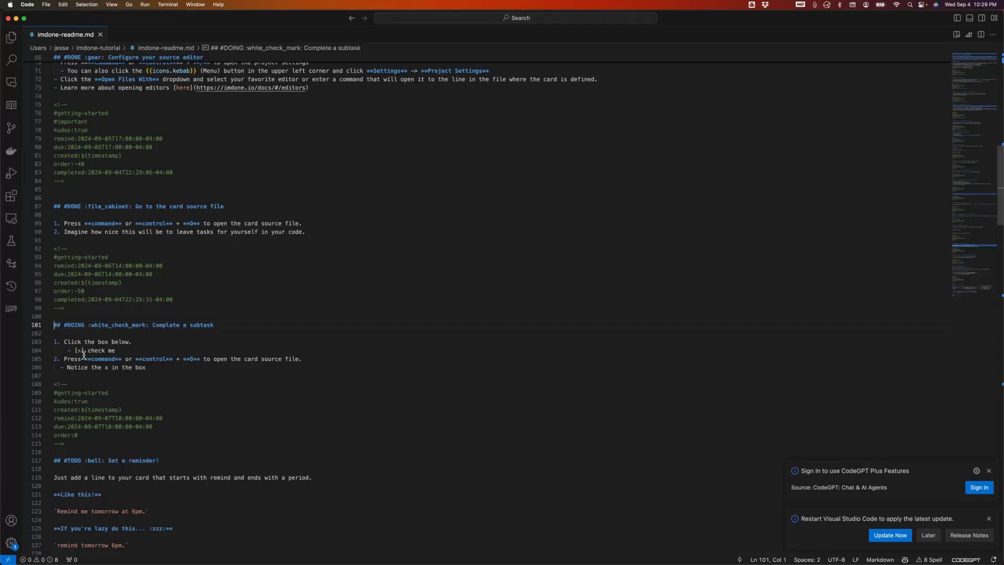
pyautogui.click(81, 350)
pyautogui.press('BackSpace')
pyautogui.press('super+Tab')
pyautogui.press('super+Tab')
pyautogui.press('End')
pyautogui.write('!')
pyautogui.press('super+Tab')
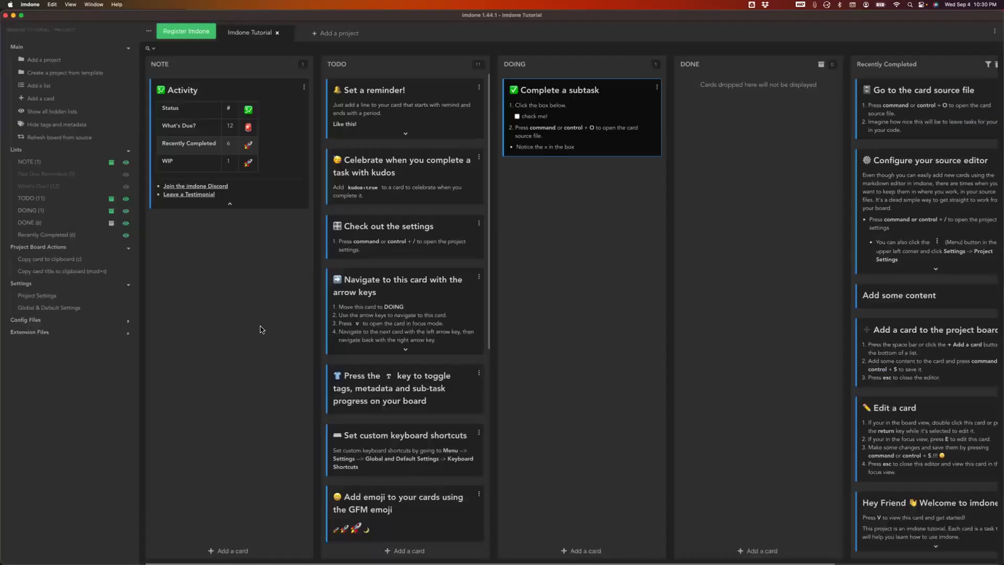
# Step: In the card's source in VS Code, duplicate the :white_check_mark: code before "Complete a subtask" and switch back to imdone
pyautogui.press('super+o')
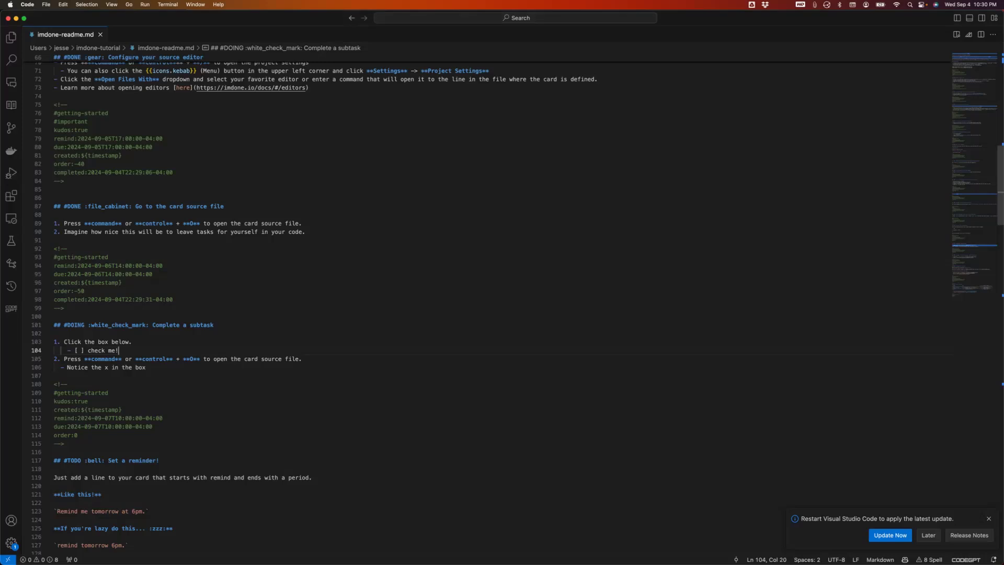
pyautogui.press('Up')
pyautogui.hotkey('alt', 'Right')
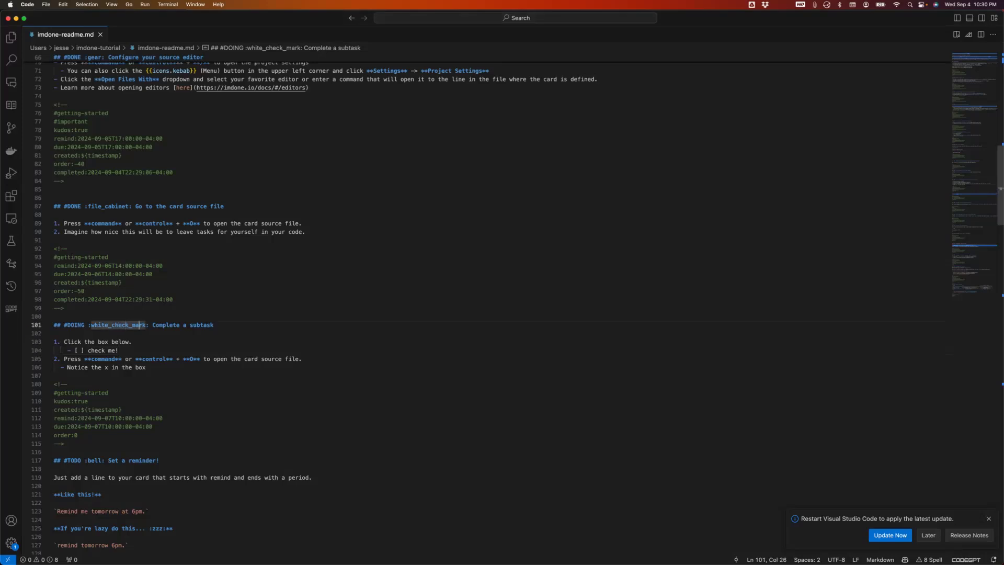
pyautogui.press('Right')
pyautogui.press('Right')
pyautogui.press('Left')
pyautogui.hotkey('shift', 'Left')
pyautogui.hotkey('shift', 'Left')
pyautogui.hotkey('shift', 'Left')
pyautogui.hotkey('shift', 'Left')
pyautogui.hotkey('shift', 'Left')
pyautogui.hotkey('shift', 'Left')
pyautogui.hotkey('shift', 'Left')
pyautogui.hotkey('shift', 'Left')
pyautogui.hotkey('shift', 'Left')
pyautogui.hotkey('shift', 'Left')
pyautogui.hotkey('shift', 'Left')
pyautogui.hotkey('shift', 'Left')
pyautogui.hotkey('shift', 'Left')
pyautogui.hotkey('shift', 'Left')
pyautogui.hotkey('shift', 'Left')
pyautogui.hotkey('shift', 'Left')
pyautogui.hotkey('shift', 'Left')
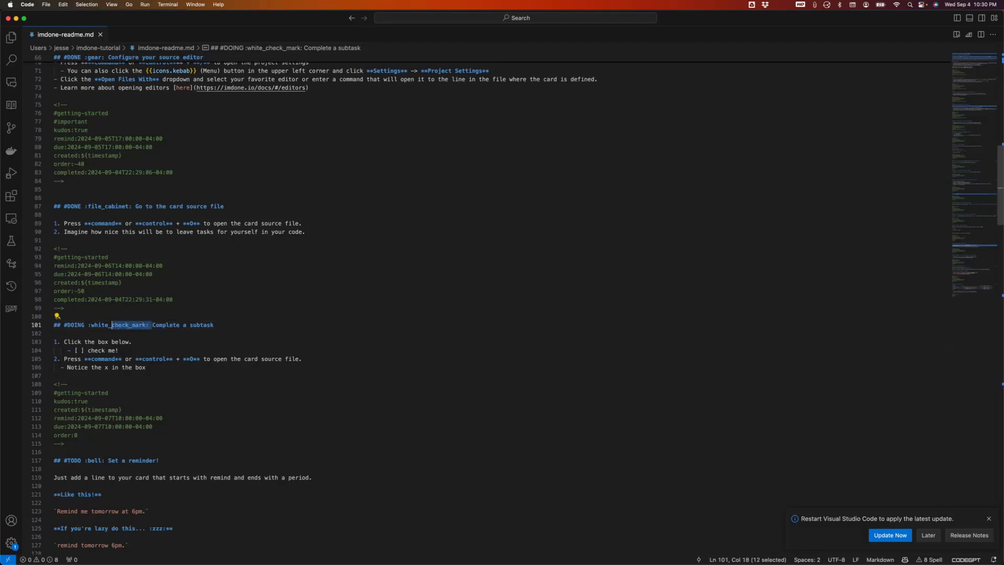
pyautogui.hotkey('shift', 'Left')
pyautogui.hotkey('shift', 'Left')
pyautogui.press('super+c')
pyautogui.press('Right')
pyautogui.press('super+v')
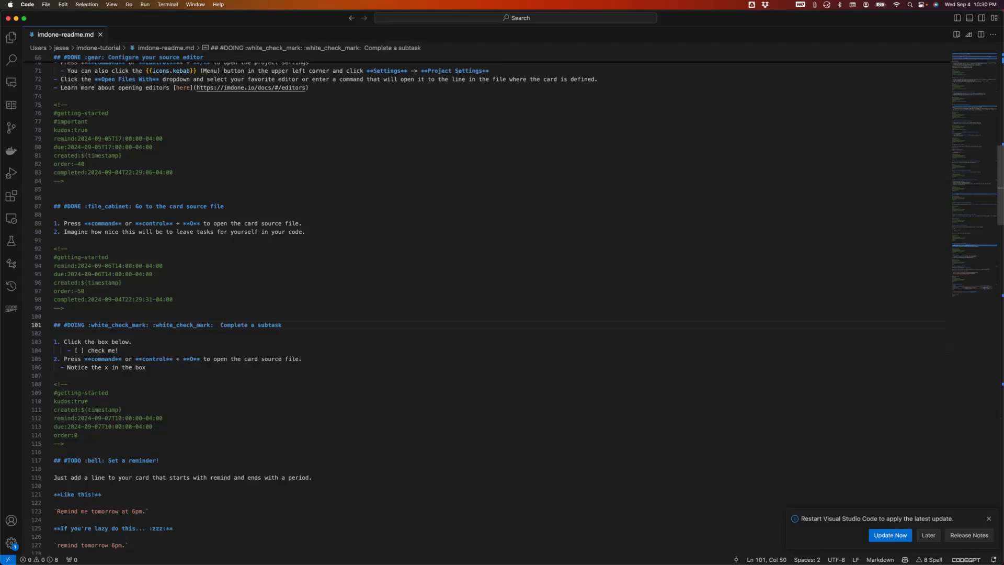
pyautogui.press('BackSpace')
pyautogui.press('super+Tab')
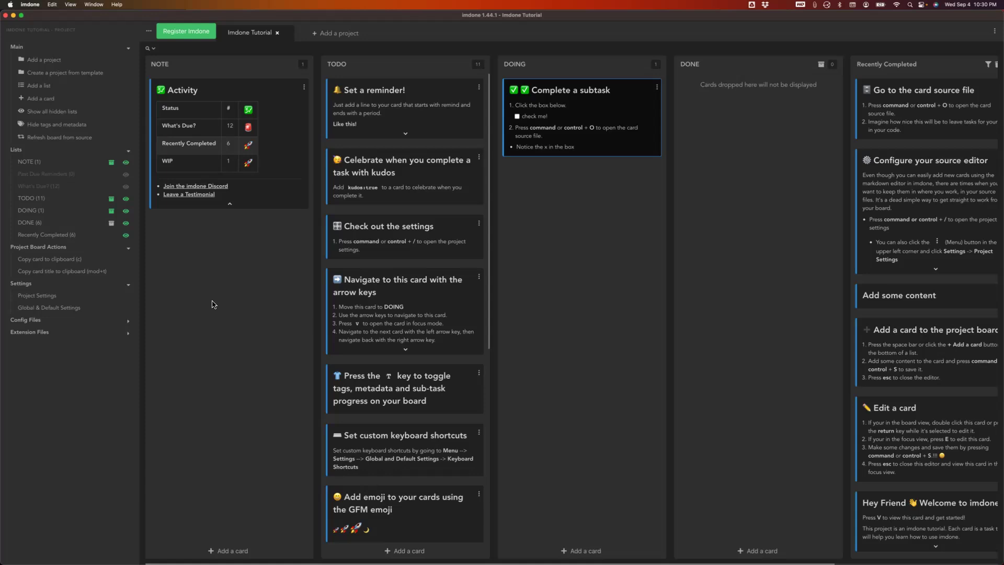
# Step: Check off the "check me!" subtask, move the "Complete a subtask" card to DONE and dismiss the kudos notification
pyautogui.click(517, 116)
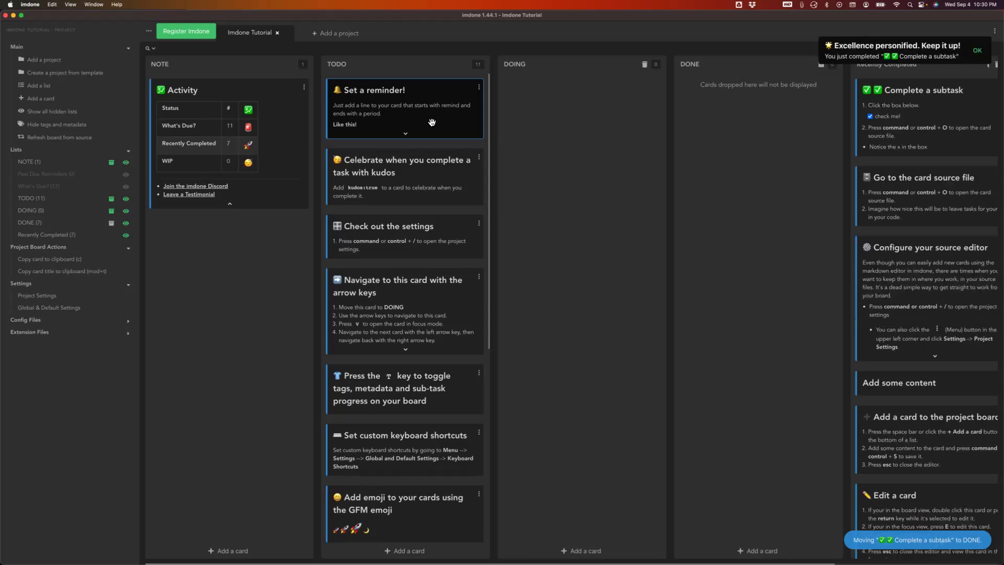
pyautogui.click(977, 51)
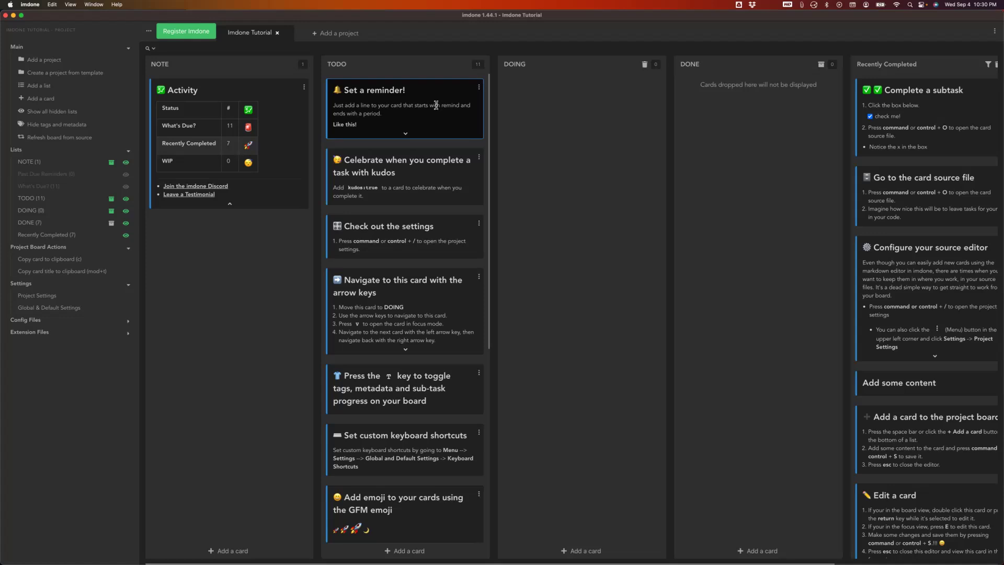
# Step: Edit the "Set a reminder!" card, replacing its remind metadata line with "remind 5 sec.", and save the card
pyautogui.doubleClick(435, 107)
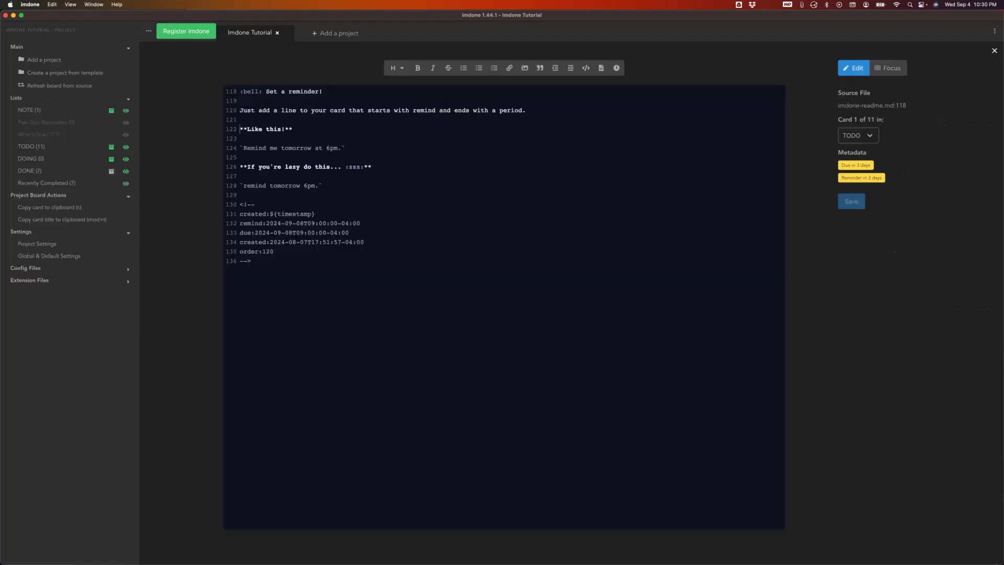
pyautogui.press('Down')
pyautogui.press('Down')
pyautogui.press('Down')
pyautogui.press('Down')
pyautogui.press('Down')
pyautogui.hotkey('shift', 'End')
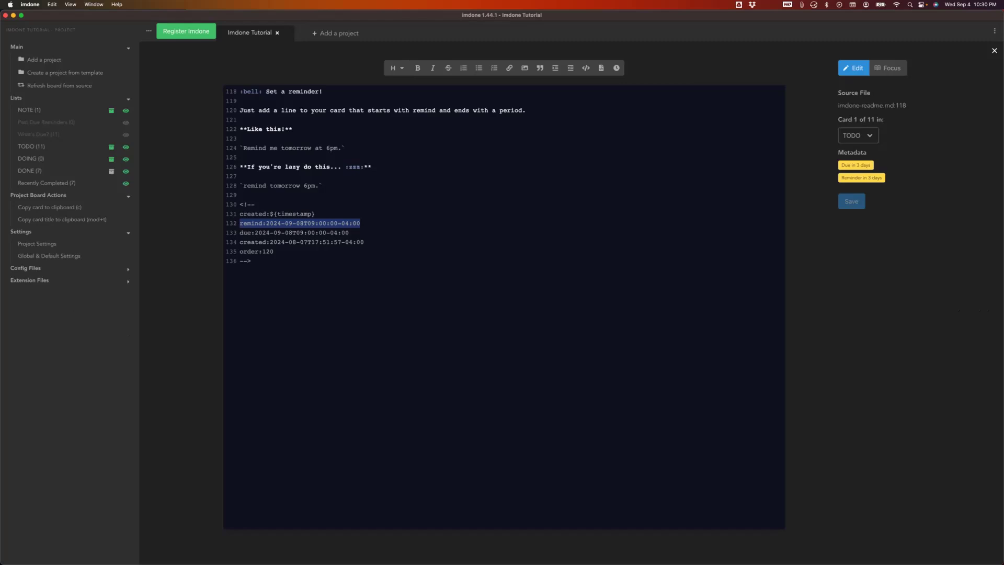
pyautogui.write('remind')
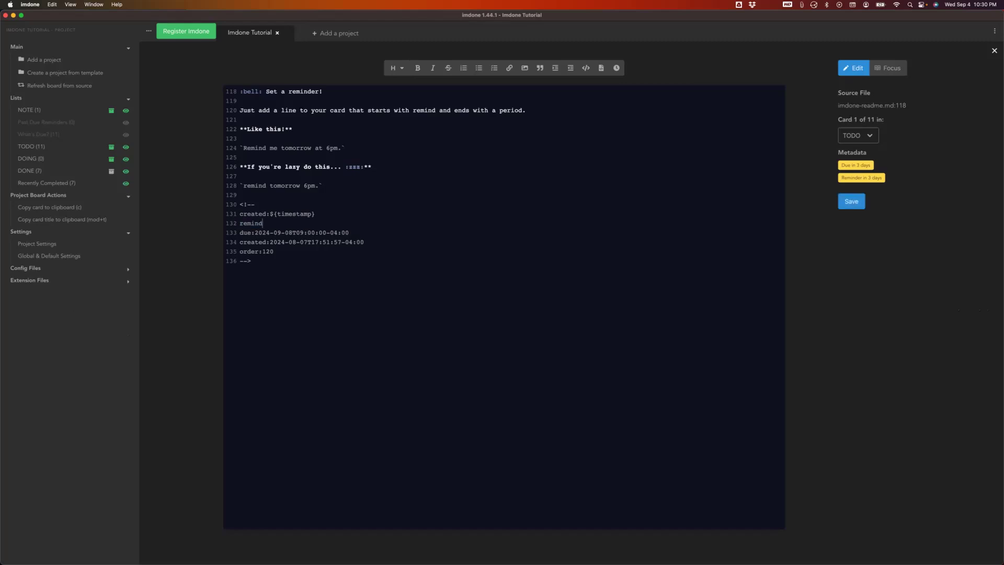
pyautogui.write(' 5 sec.')
pyautogui.press('super+s')
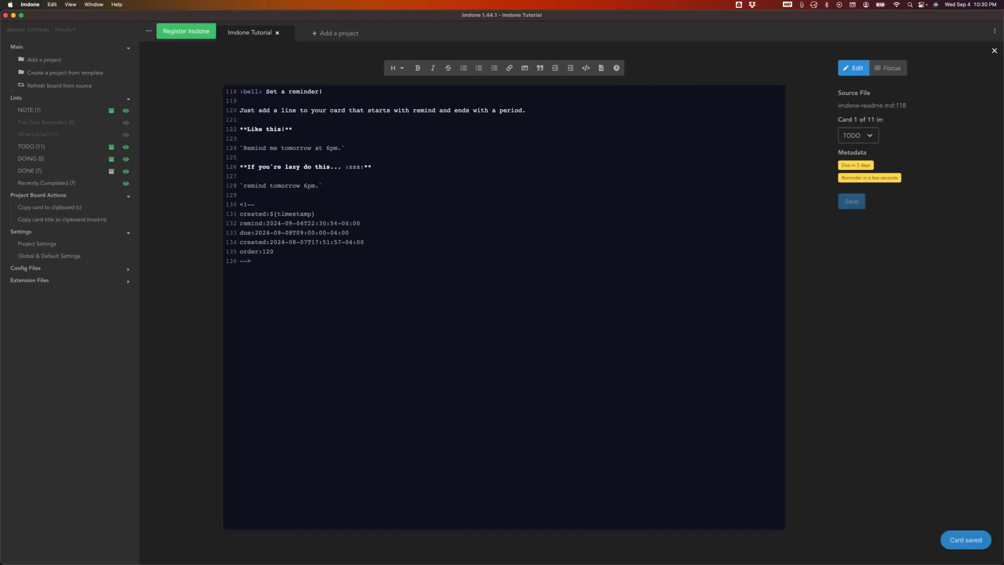
# Step: Return to the board, dismiss the "Set a reminder!" notification and move that card to DONE
pyautogui.press('Escape')
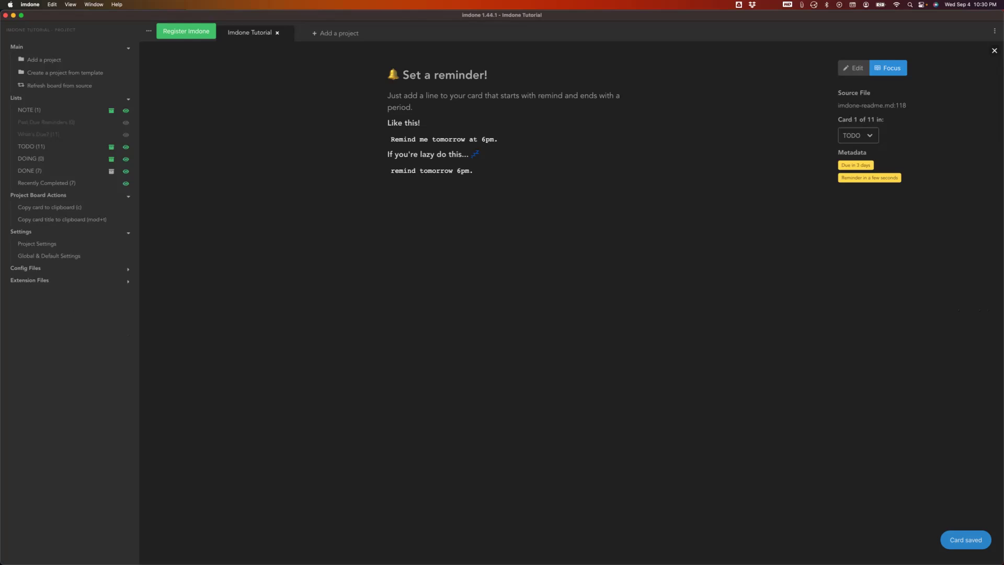
pyautogui.press('Escape')
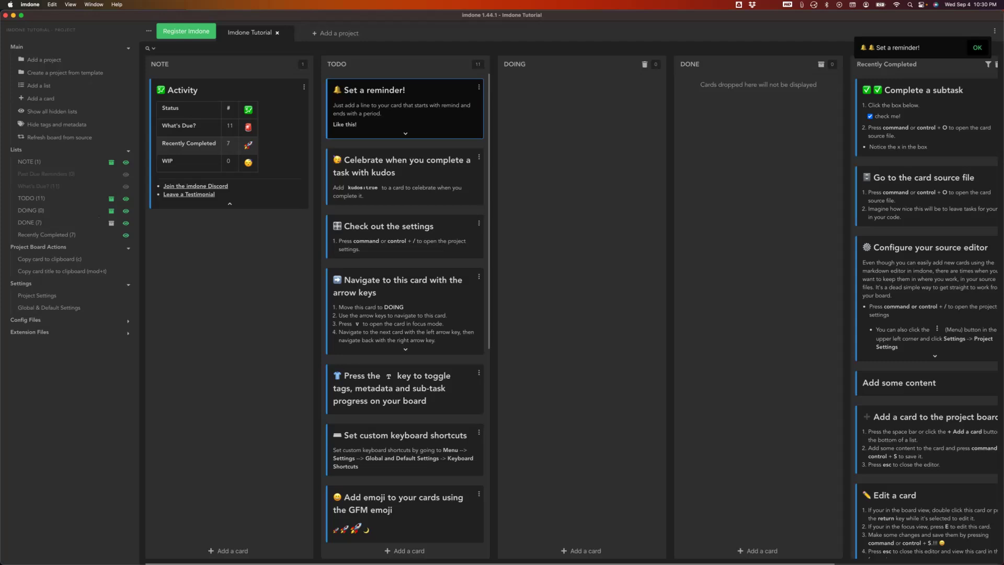
pyautogui.click(977, 48)
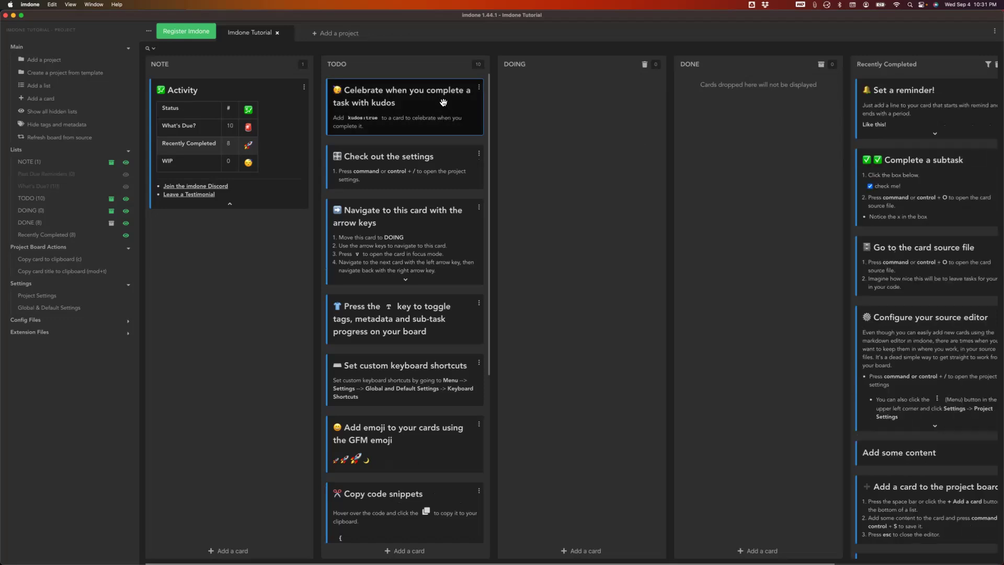
# Step: Move "Celebrate when you complete a task with kudos" through DOING to DONE, viewing its kudos metadata in the card editor in between
pyautogui.hotkey('shift', 'Right')
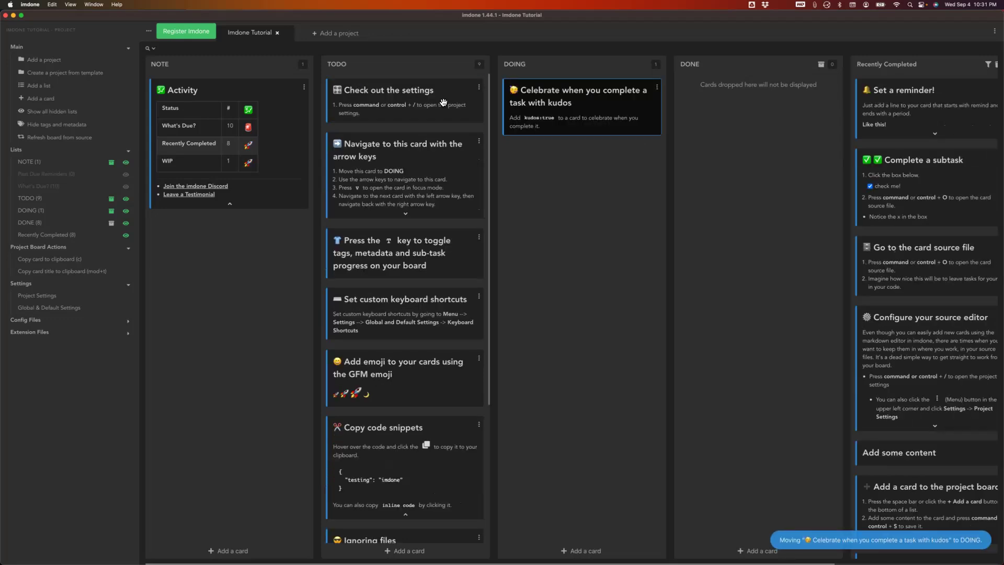
pyautogui.press('e')
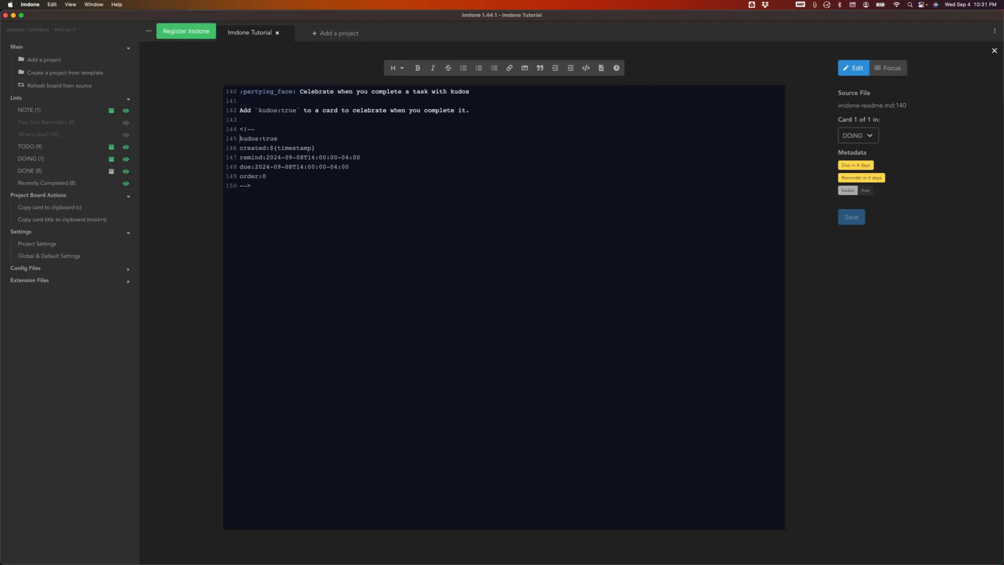
pyautogui.press('Escape')
pyautogui.press('Escape')
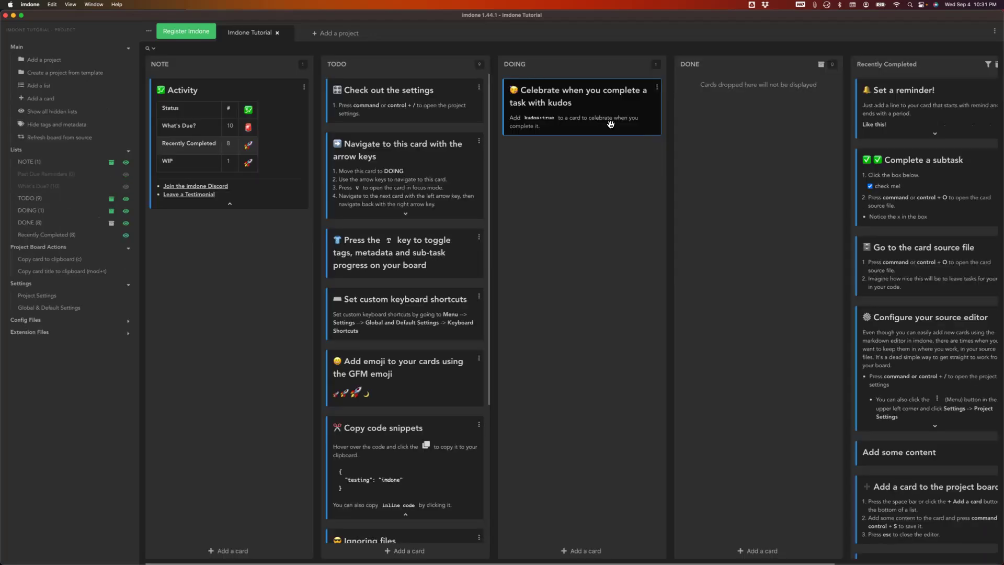
pyautogui.moveTo(604, 110); pyautogui.dragTo(752, 115)
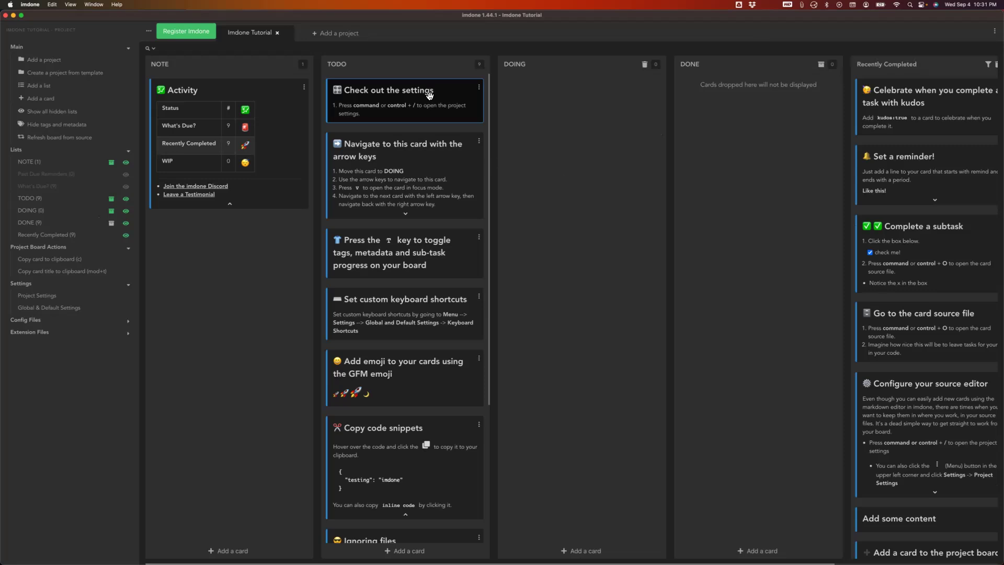
# Step: Open the project settings and examine the Journal type and New card syntax choices under General Settings
pyautogui.press('super+slash')
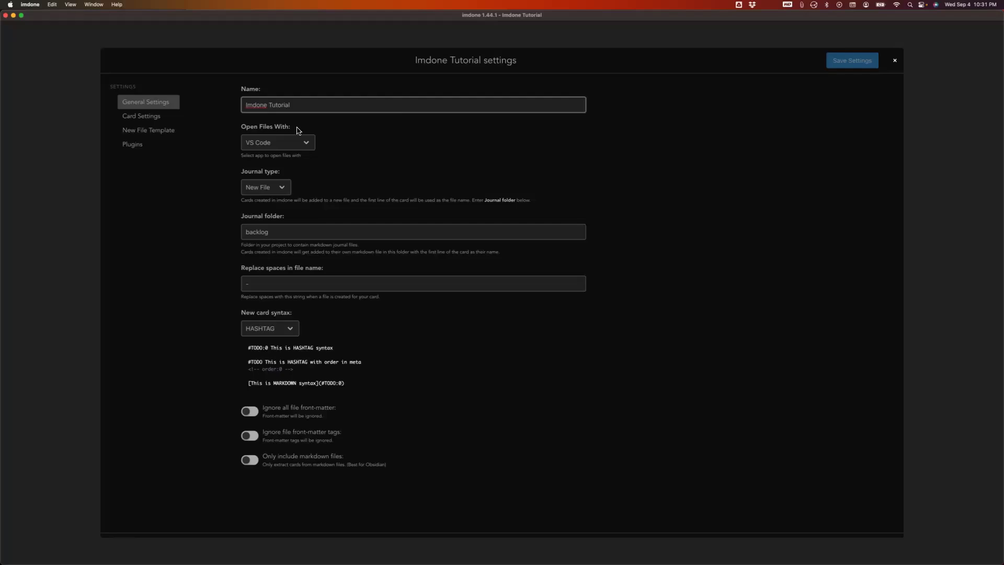
pyautogui.click(283, 190)
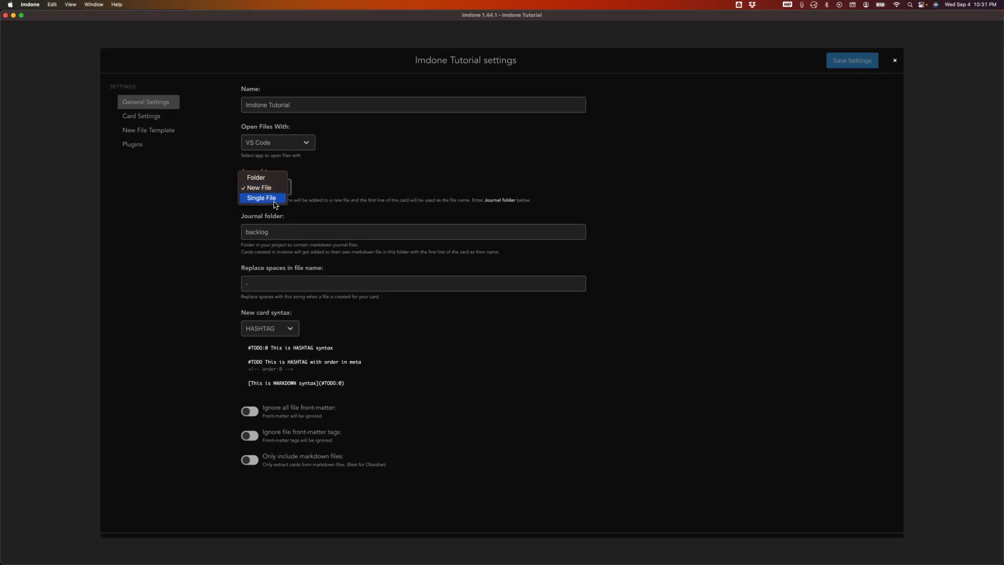
pyautogui.click(317, 193)
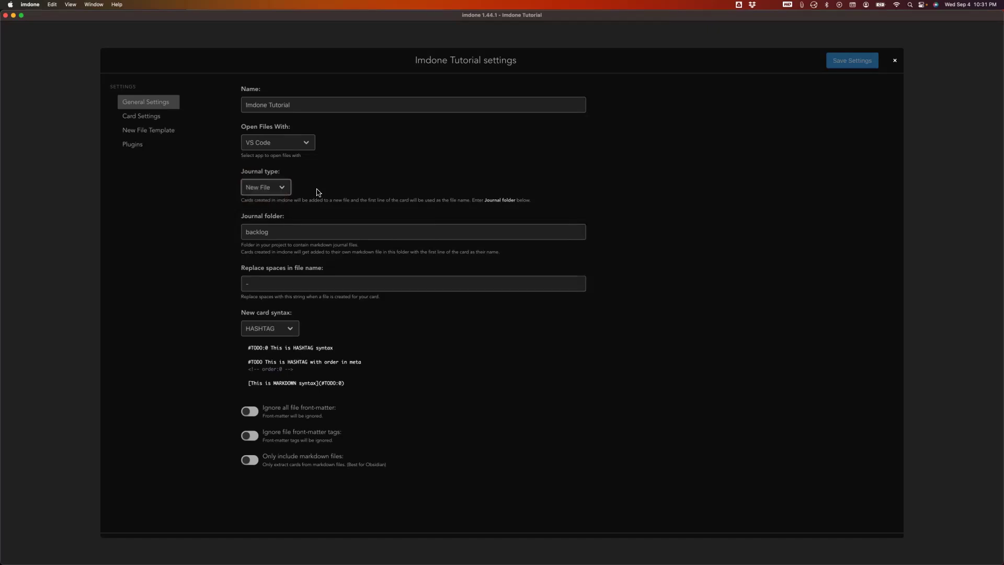
pyautogui.click(280, 330)
pyautogui.click(349, 333)
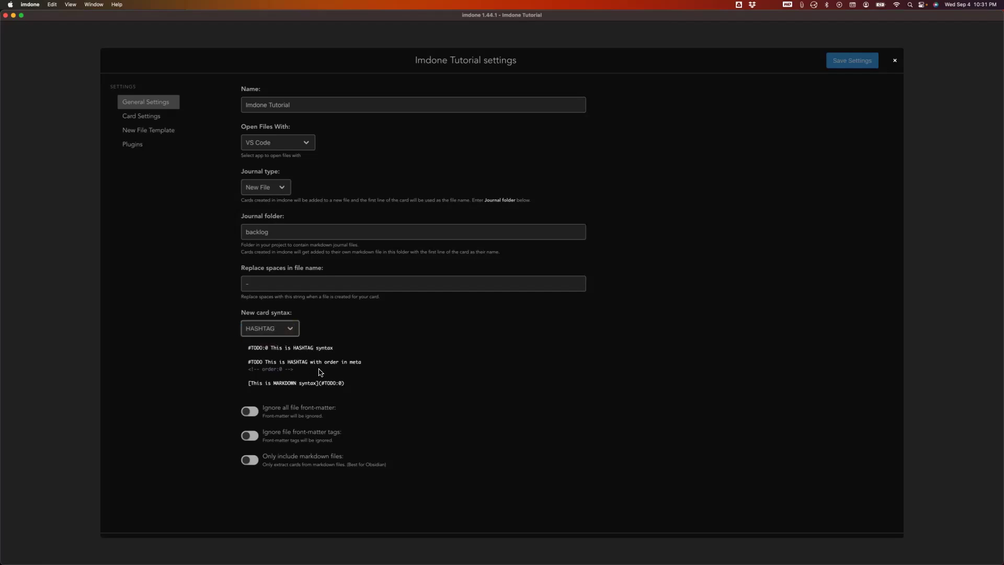
# Step: Review the project's Card Settings, New File Template and Plugins pages, and close the settings
pyautogui.click(146, 116)
pyautogui.scroll(-3, 371, 294)
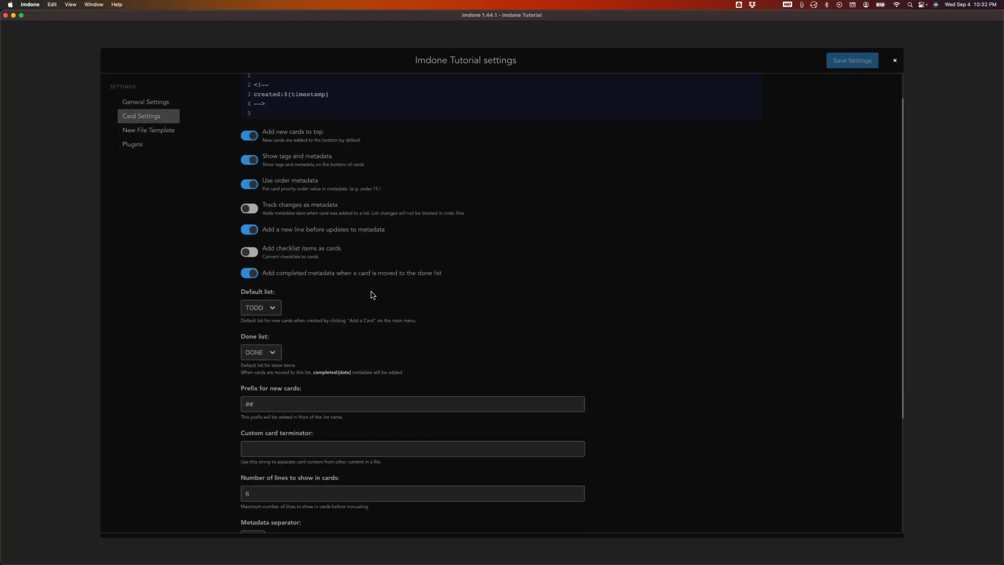
pyautogui.click(146, 137)
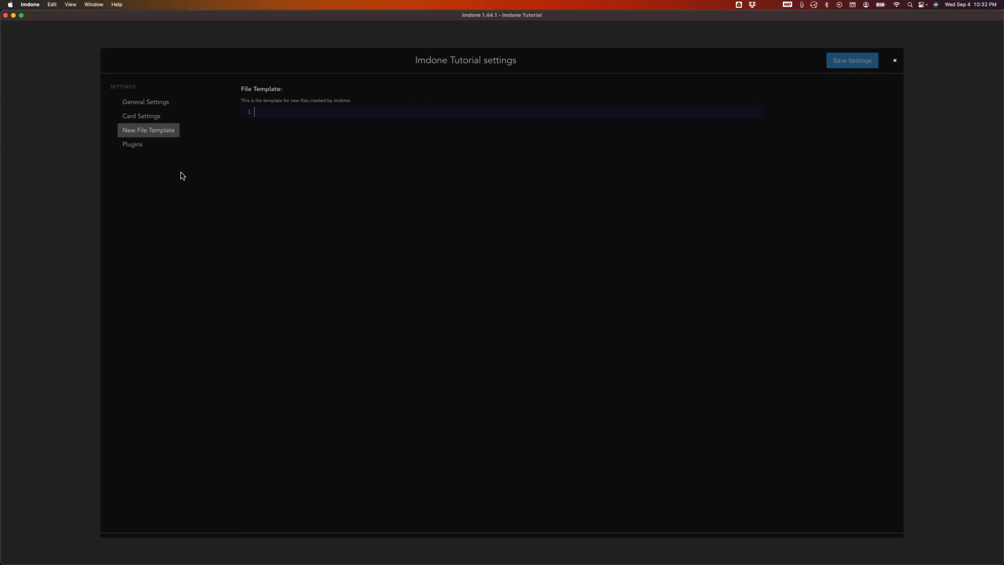
pyautogui.click(149, 150)
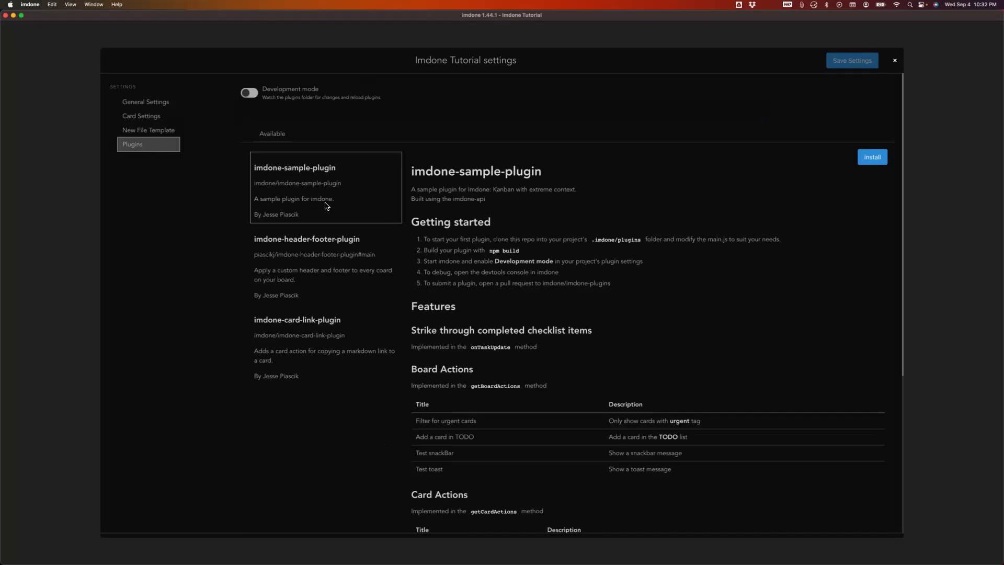
pyautogui.click(894, 60)
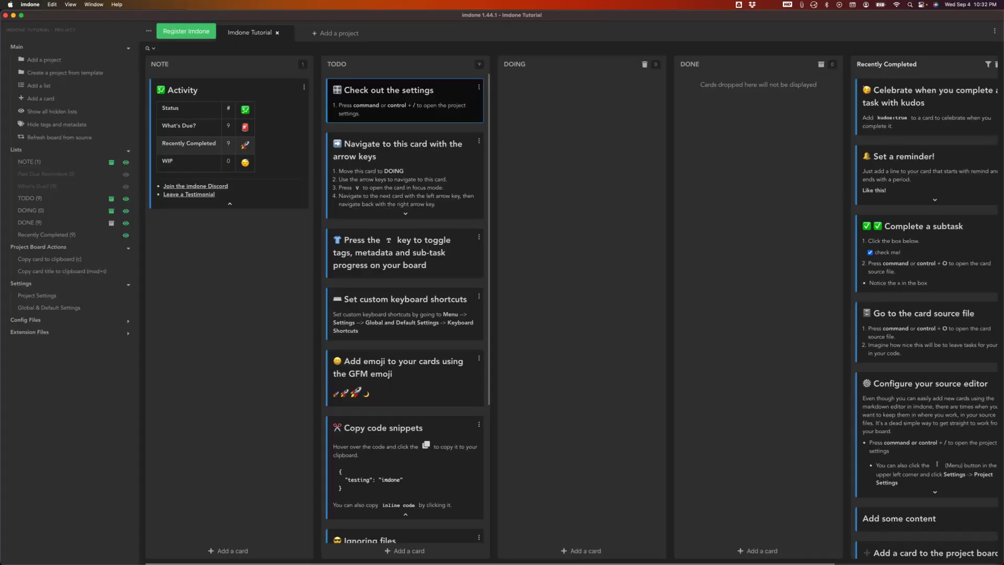
# Step: Move the "Check out the settings" card to DONE and the "Navigate to this card with the arrow keys" card to DOING
pyautogui.moveTo(454, 103); pyautogui.dragTo(739, 107)
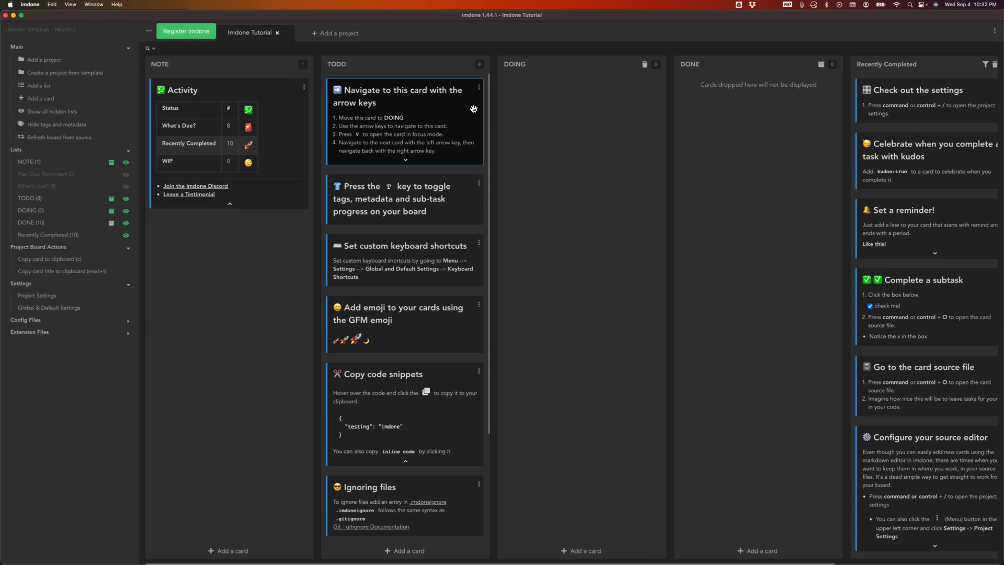
pyautogui.hotkey('shift', 'Right')
# Step: Navigate through the TODO cards and across to "Navigate to this card with the arrow keys" in DOING, and open it in focus mode
pyautogui.press('Left')
pyautogui.press('Down')
pyautogui.press('Down')
pyautogui.press('Down')
pyautogui.press('Down')
pyautogui.press('Down')
pyautogui.press('Down')
pyautogui.press('Up')
pyautogui.press('Up')
pyautogui.press('Up')
pyautogui.press('Up')
pyautogui.press('Up')
pyautogui.press('Up')
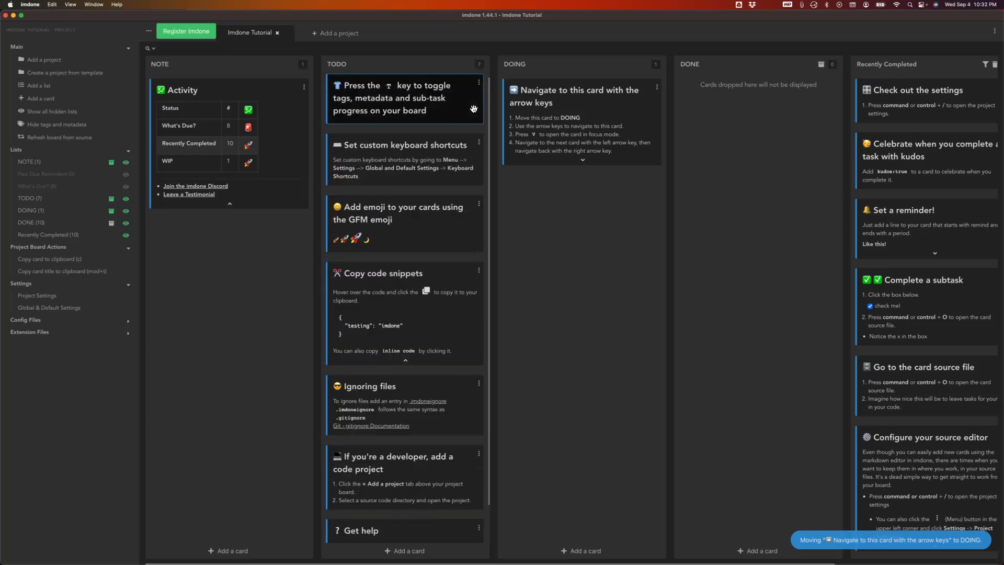
pyautogui.press('Right')
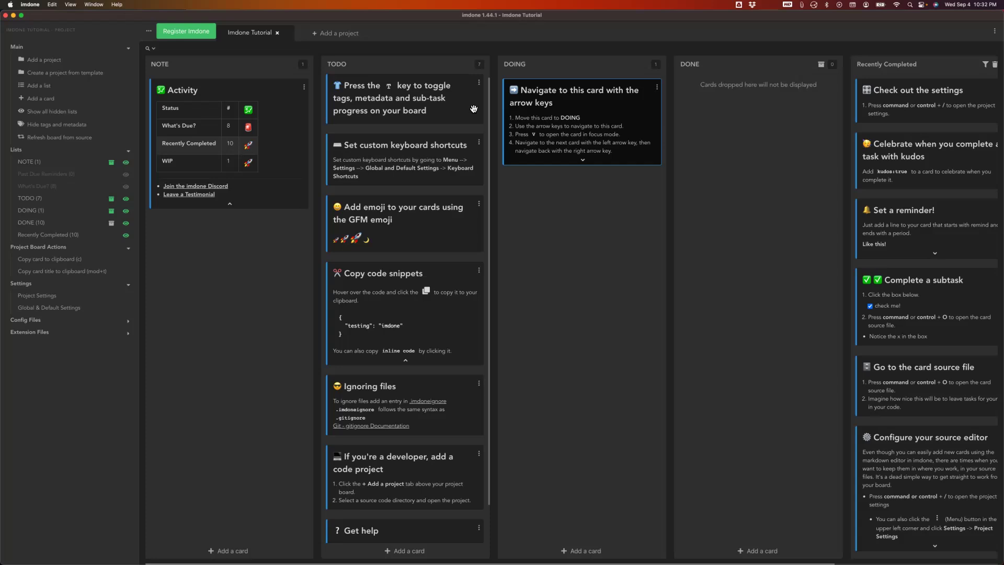
pyautogui.press('Left')
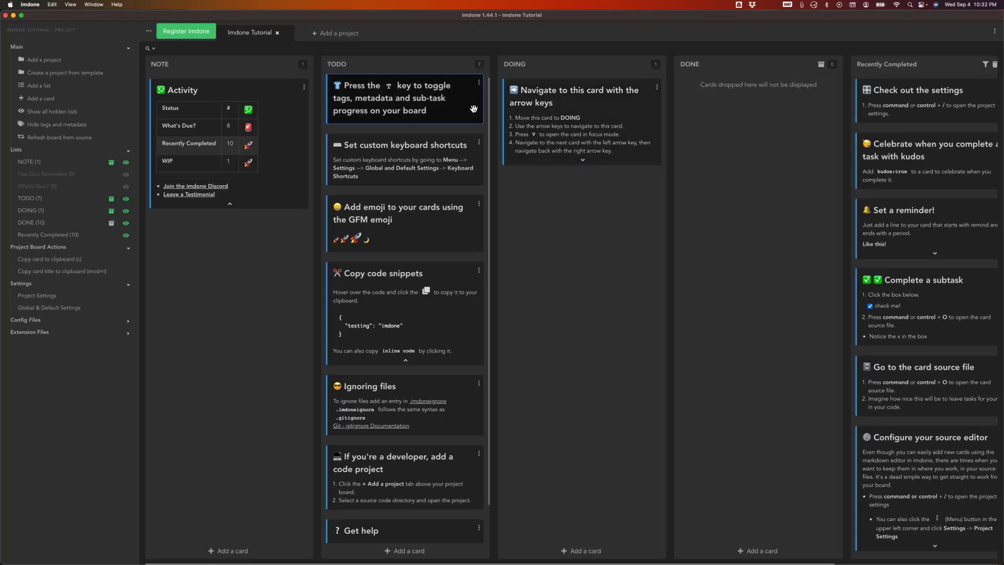
pyautogui.press('Right')
pyautogui.press('v')
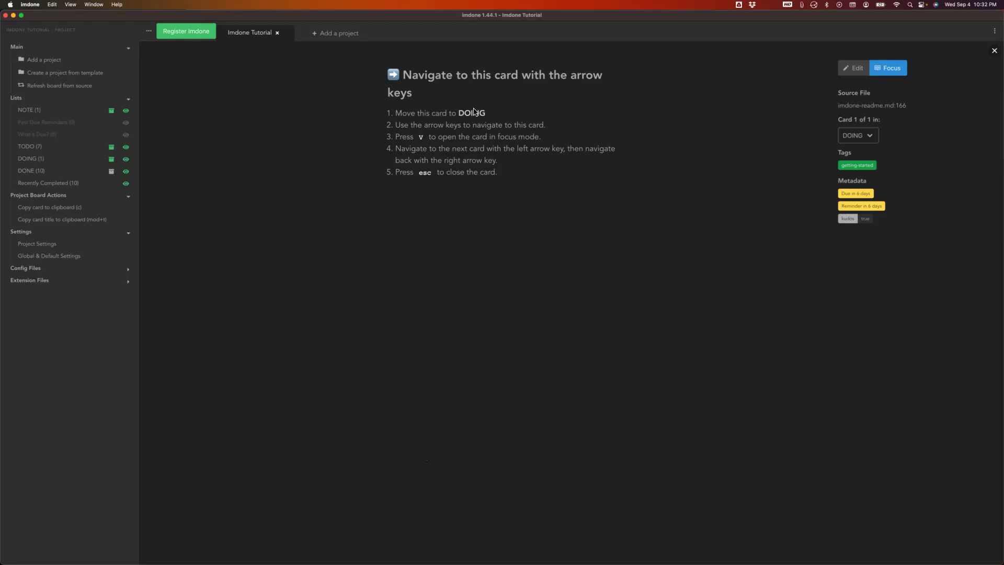
# Step: Browse through the neighbouring cards in focus mode, close the card view and move "Navigate to this card with the arrow keys" to DONE
pyautogui.press('Left')
pyautogui.press('Left')
pyautogui.press('Left')
pyautogui.press('Left')
pyautogui.press('Left')
pyautogui.press('Left')
pyautogui.press('Left')
pyautogui.press('Left')
pyautogui.press('Left')
pyautogui.press('Left')
pyautogui.press('Left')
pyautogui.press('Escape')
pyautogui.press('Left')
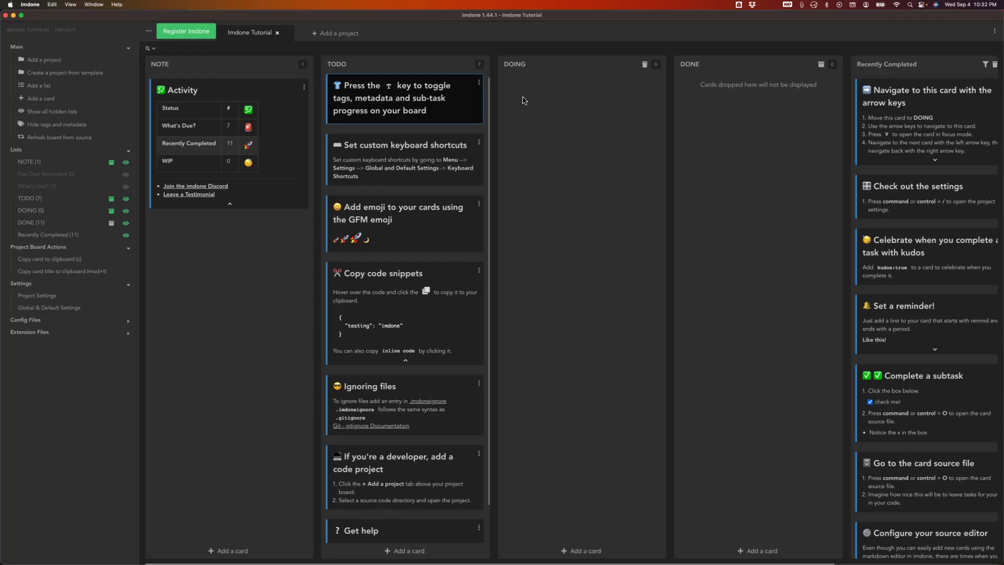
# Step: Toggle the board's tags, metadata and subtask progress on and off, and move the card about that toggle to DONE
pyautogui.press('t')
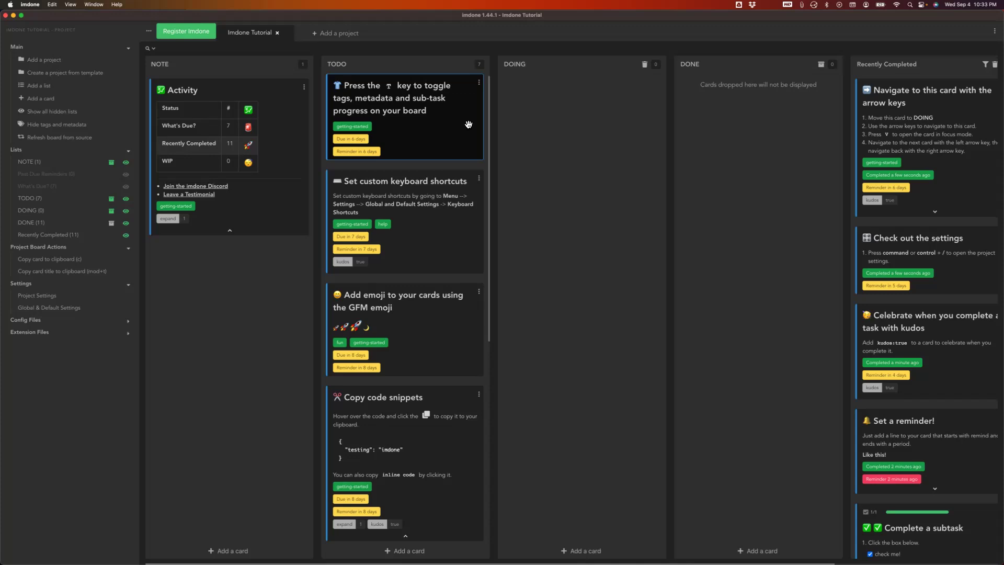
pyautogui.press('t')
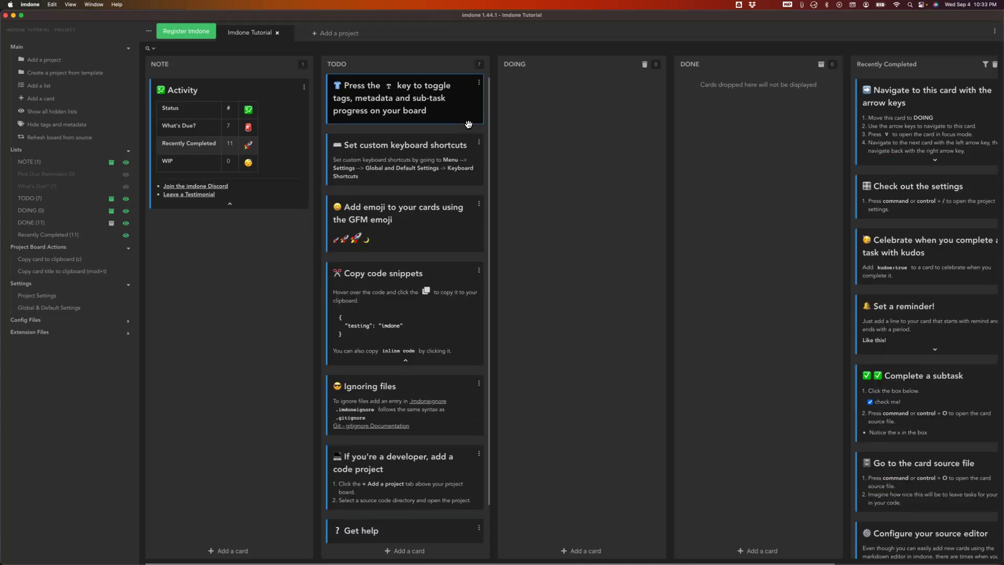
pyautogui.hotkey('shift', 'Right')
pyautogui.hotkey('shift', 'Right')
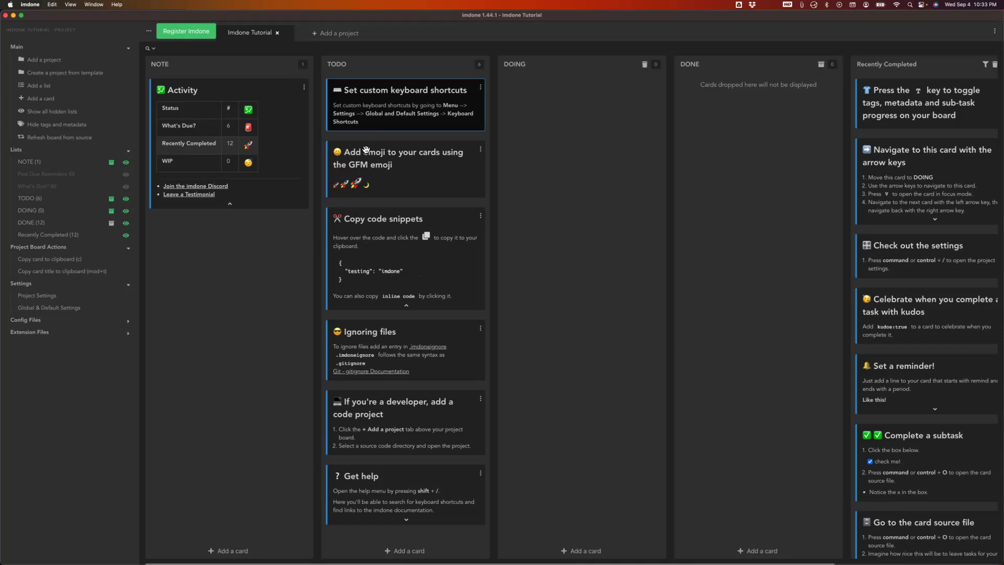
pyautogui.click(82, 324)
pyautogui.click(84, 345)
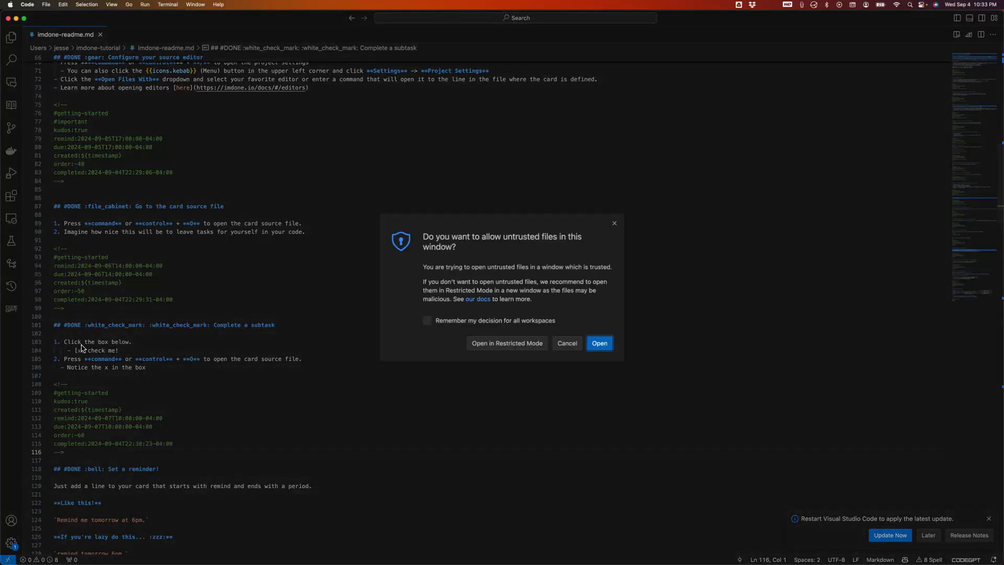
pyautogui.click(567, 343)
pyautogui.click(497, 338)
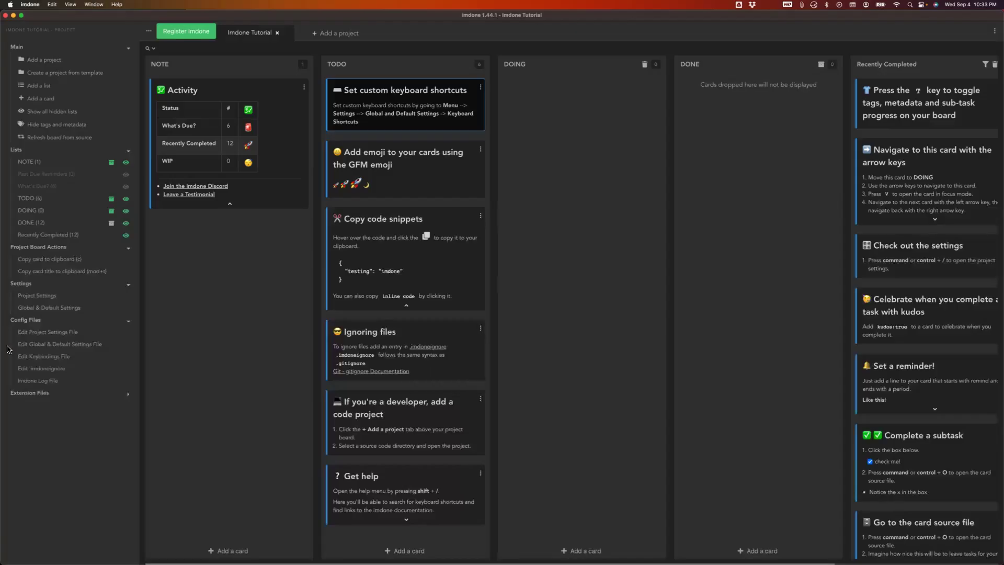
# Step: Find the "edit" actions among the keyboard shortcuts in the Global & Default Settings, and close the settings
pyautogui.click(41, 310)
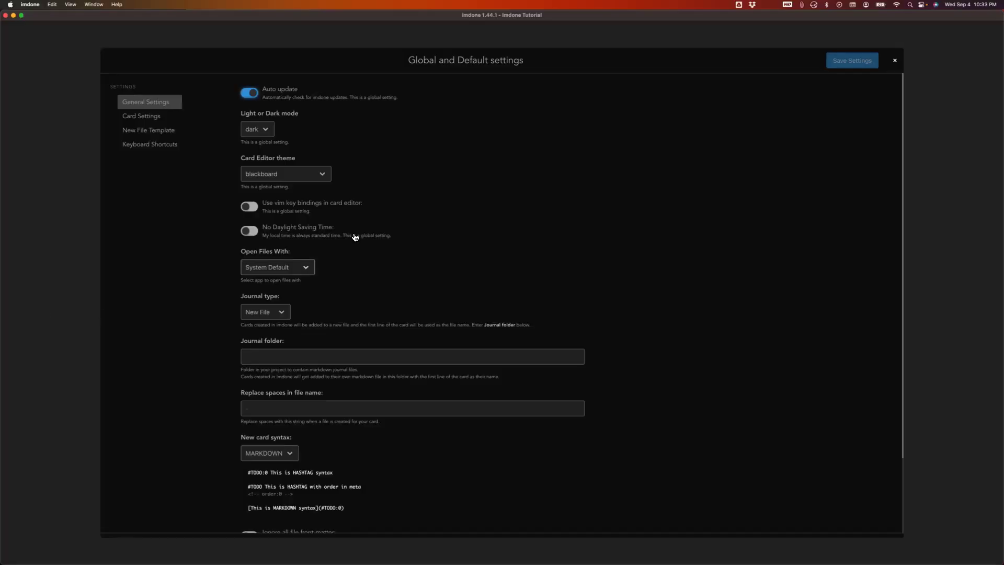
pyautogui.click(153, 151)
pyautogui.click(328, 136)
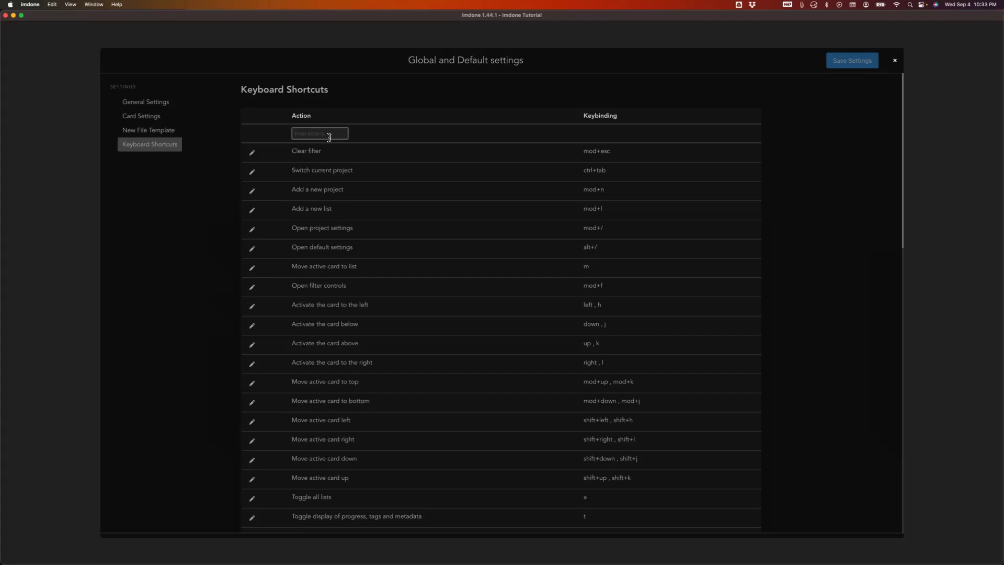
pyautogui.write('edit')
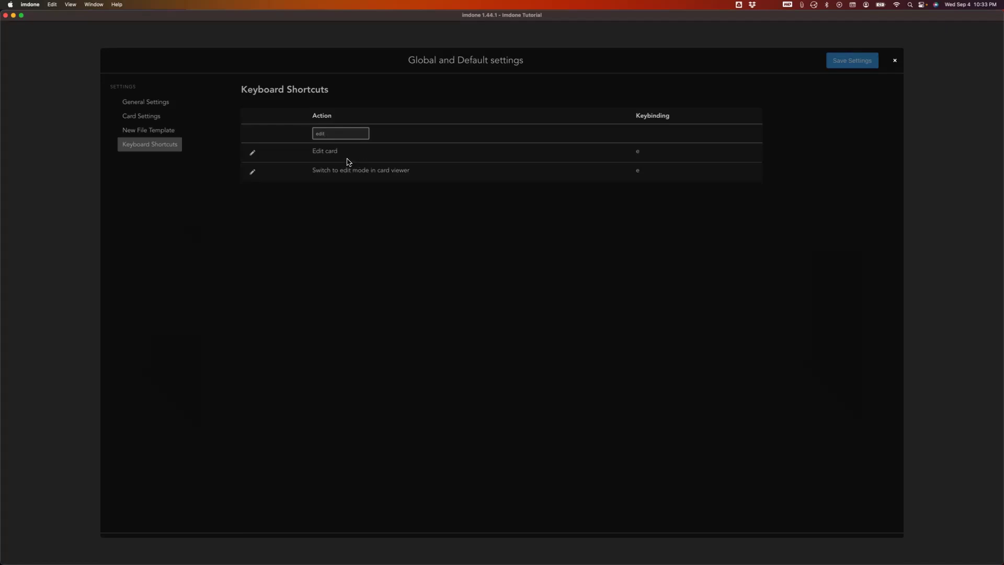
pyautogui.press('Escape')
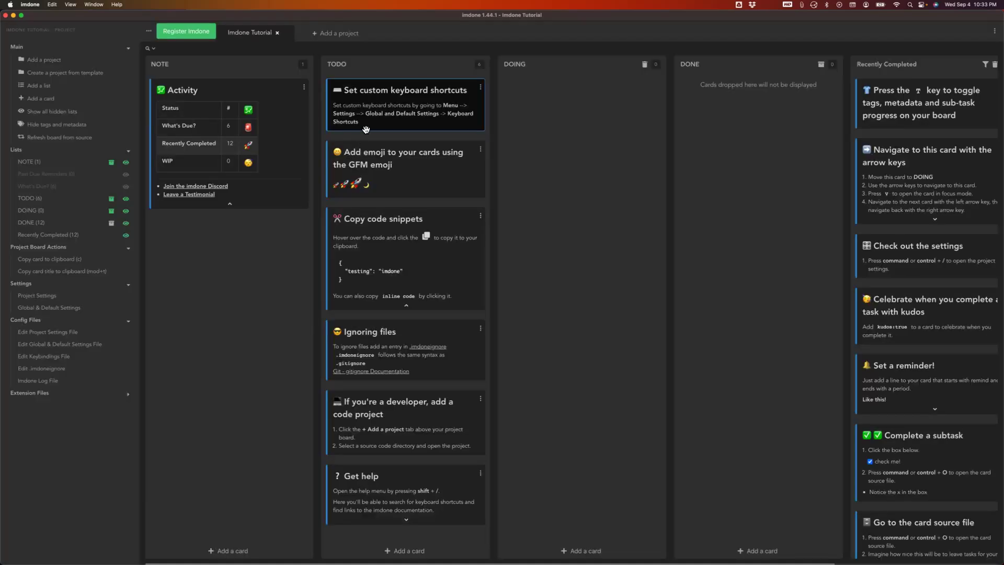
# Step: Try to record a new key combination for the "Open filter controls" action in the global keyboard shortcuts
pyautogui.press('super+')
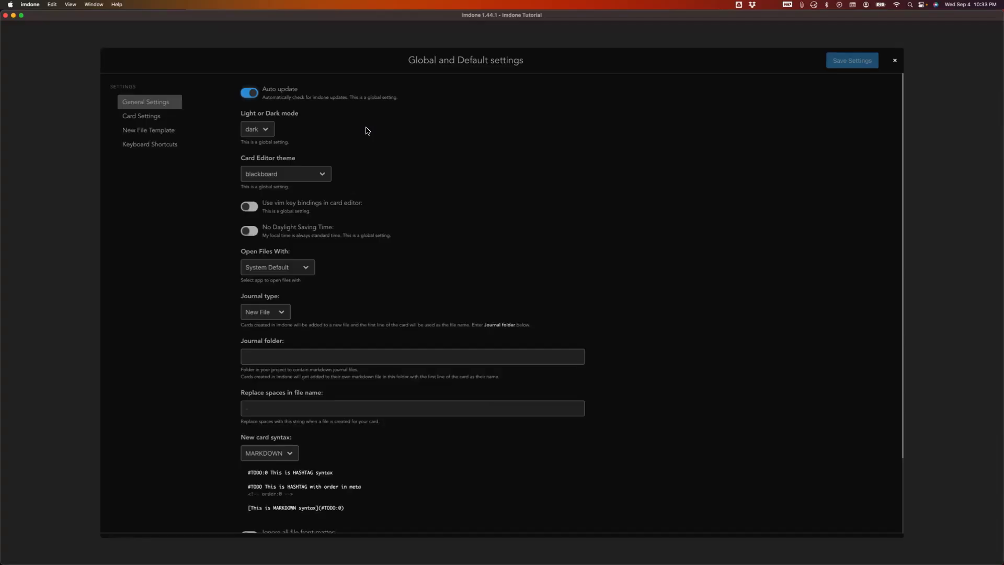
pyautogui.click(153, 152)
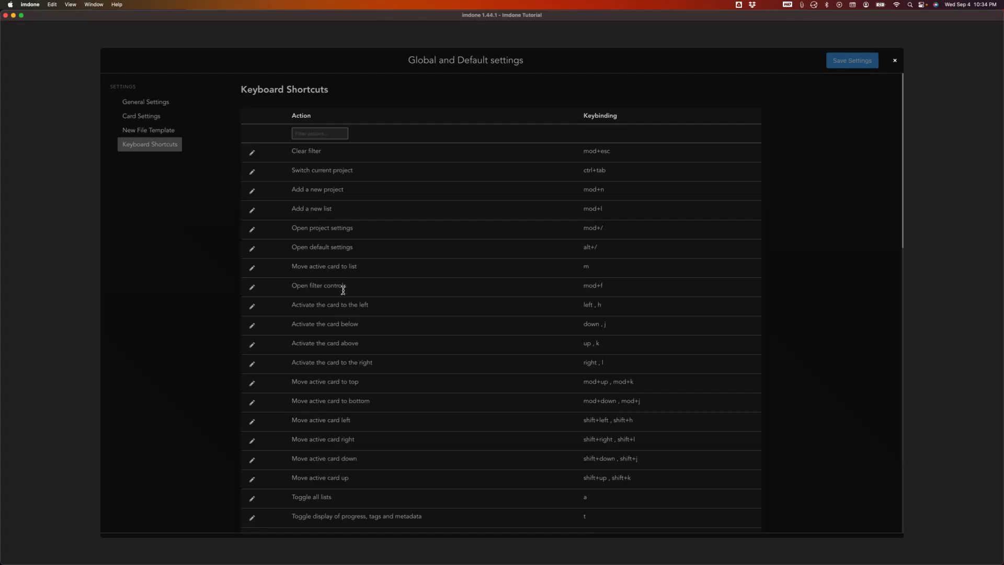
pyautogui.click(252, 287)
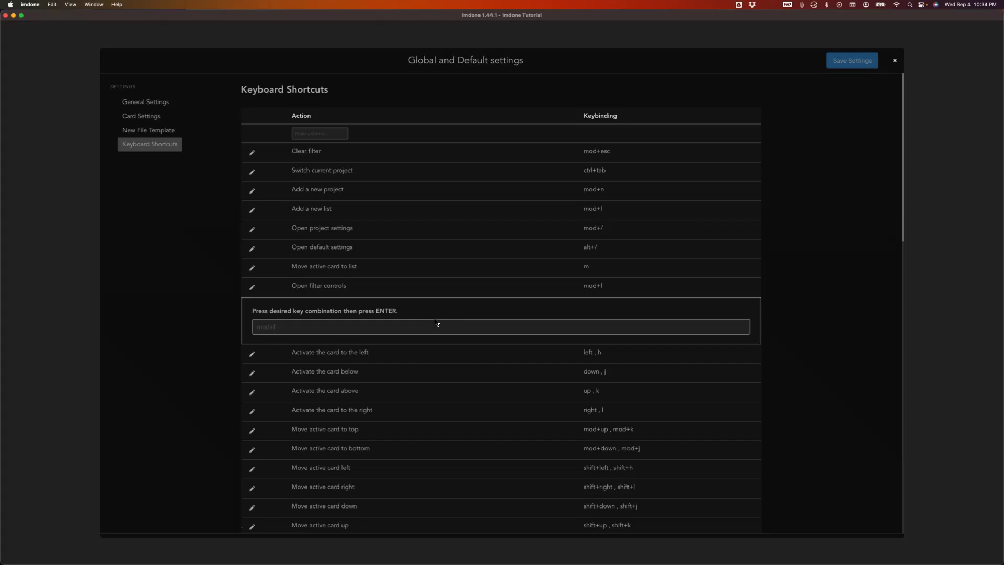
pyautogui.press('super+f')
pyautogui.press('super')
pyautogui.press('Escape')
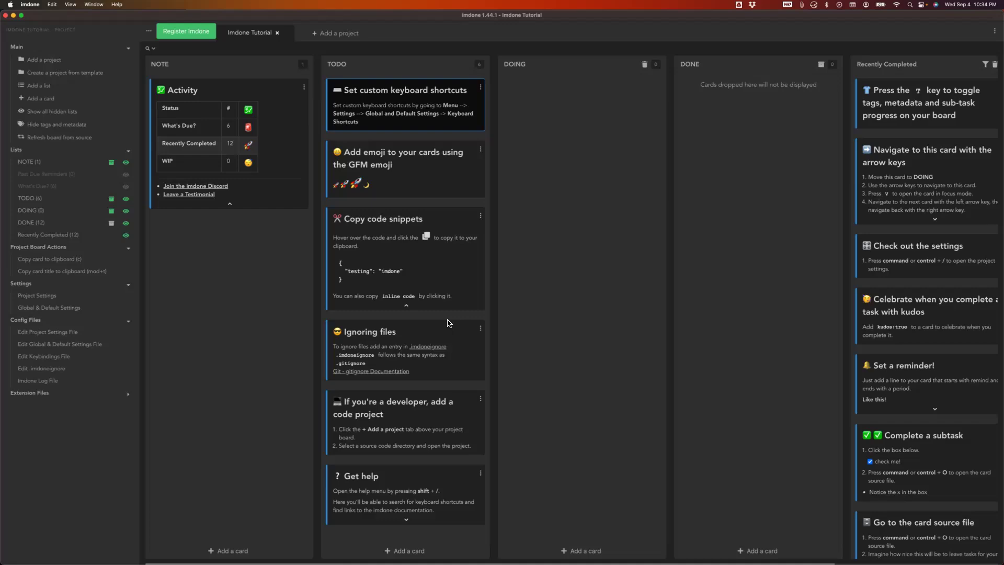
# Step: Set the "Open filter controls" keybinding to meta+f in the global keyboard shortcuts, look through the remaining shortcuts and close the settings
pyautogui.press('super+comma')
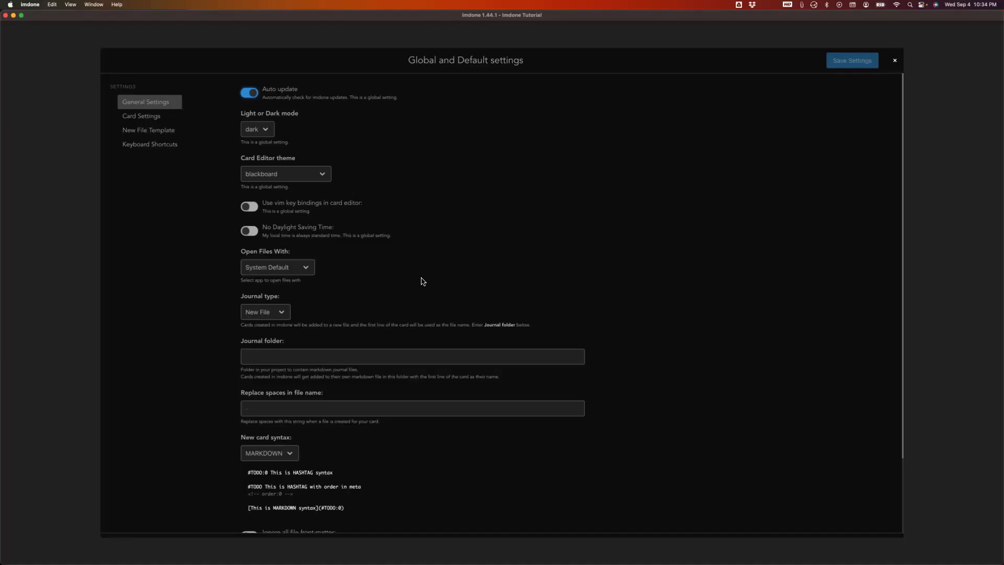
pyautogui.click(177, 149)
pyautogui.click(253, 269)
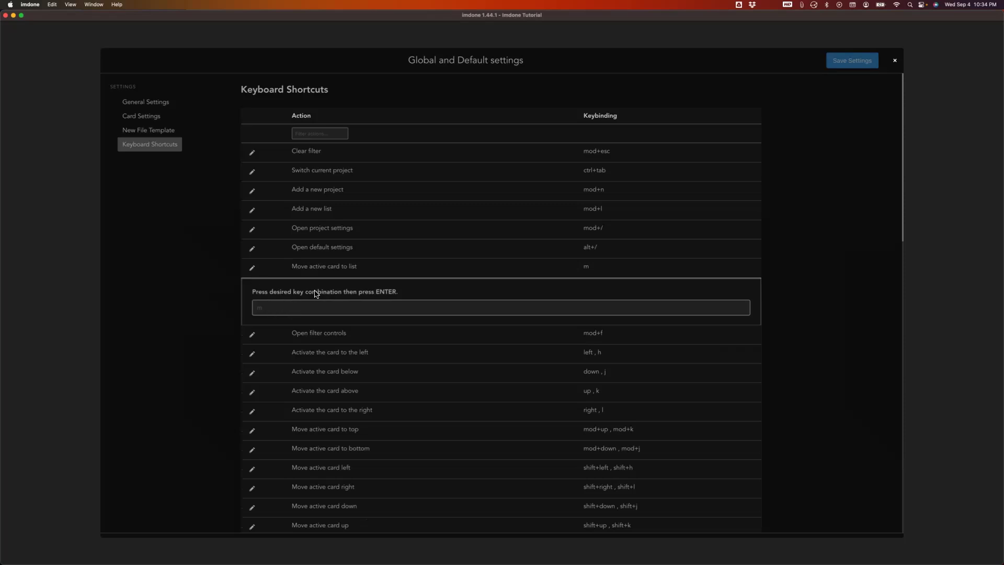
pyautogui.click(254, 271)
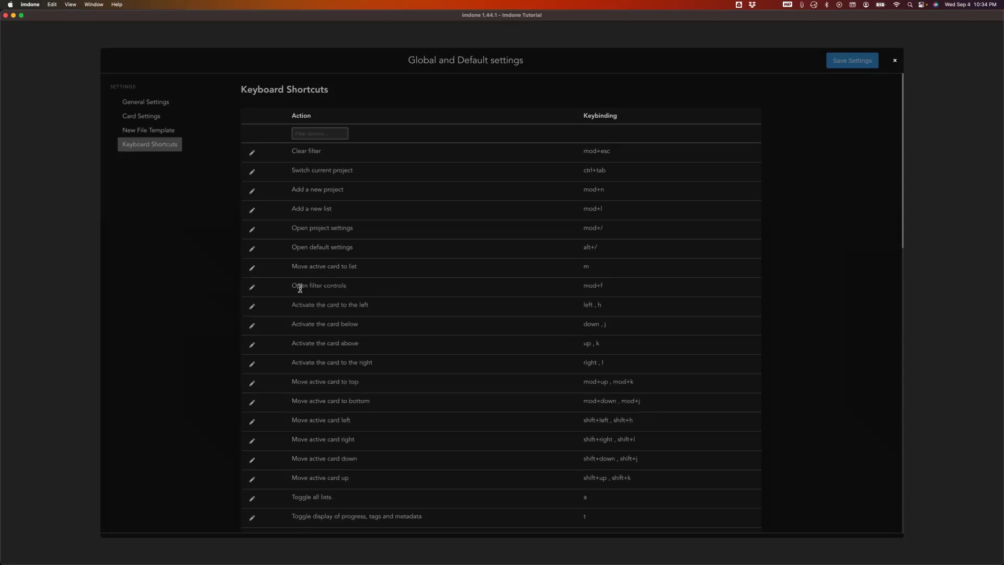
pyautogui.click(253, 288)
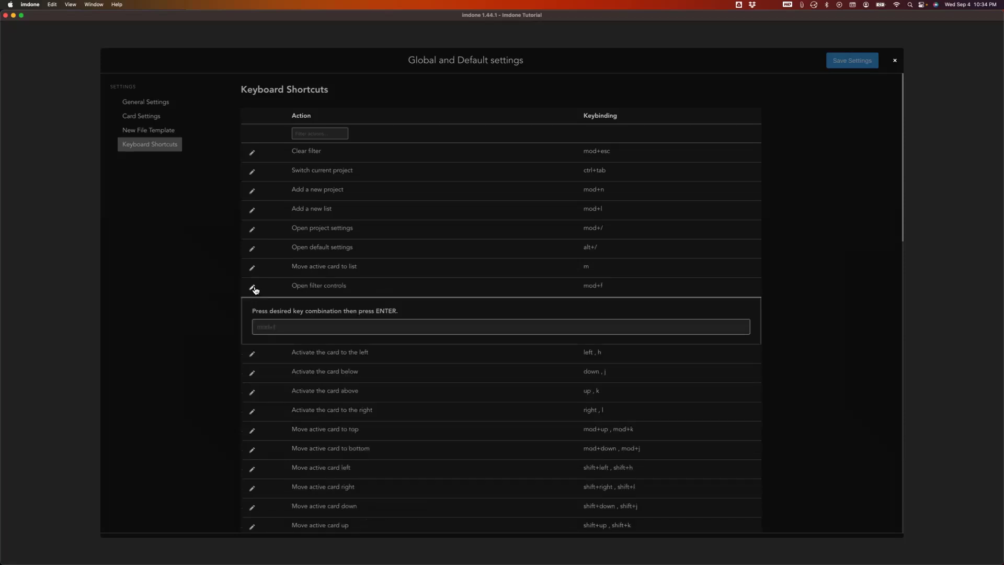
pyautogui.press('super')
pyautogui.press('Return')
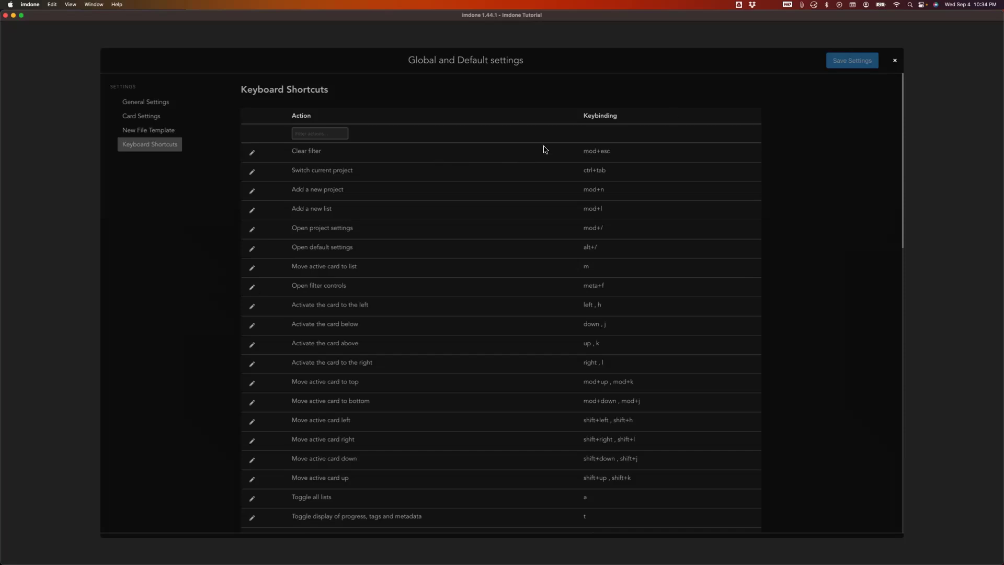
pyautogui.scroll(-5, 501, 303)
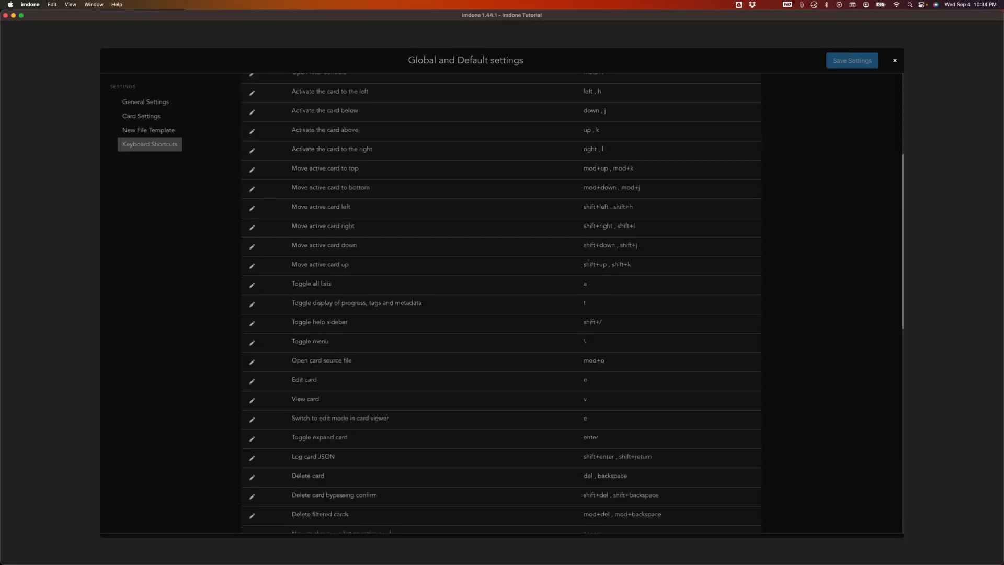
pyautogui.scroll(-10, 501, 304)
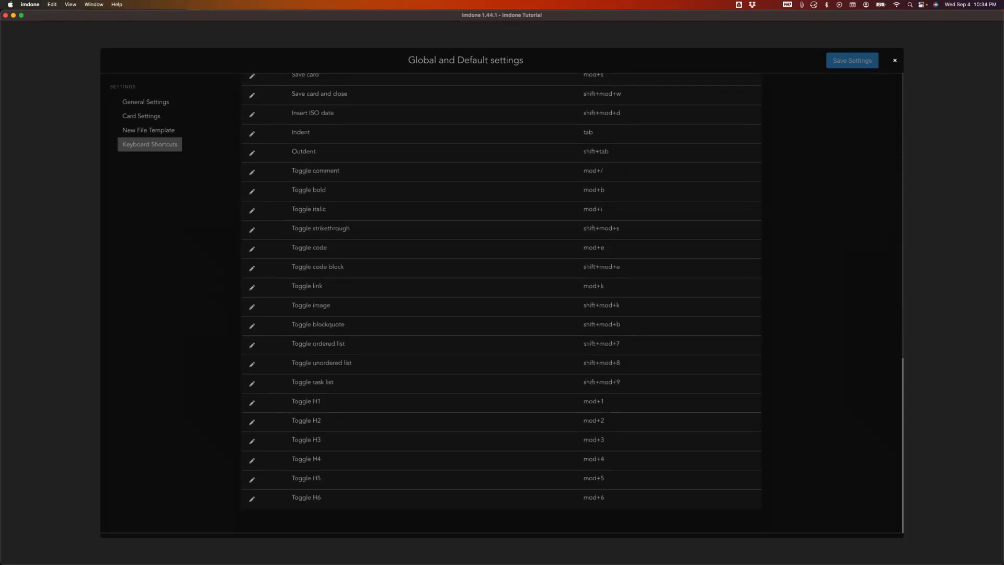
pyautogui.press('Escape')
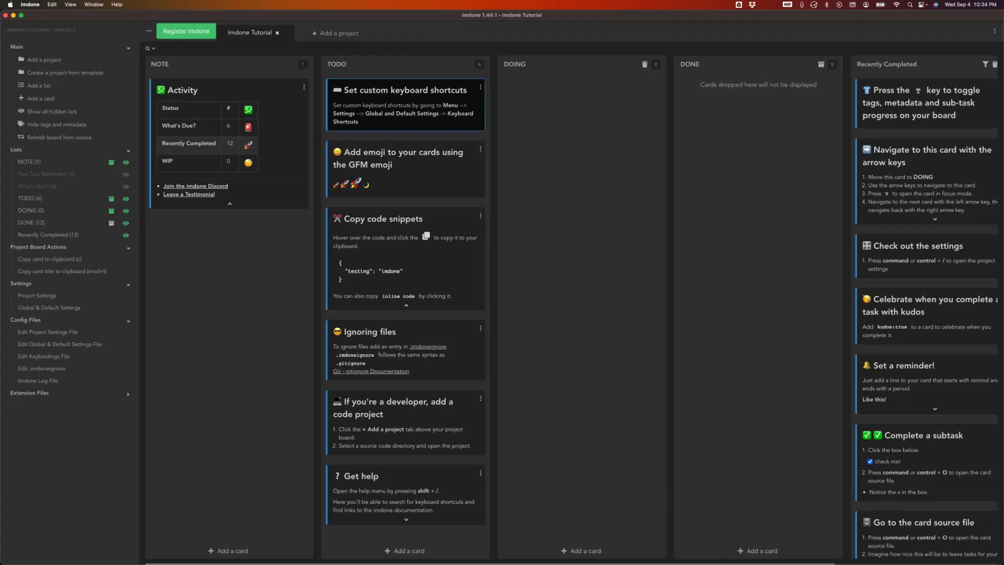
# Step: Test the filter controls shortcut, close the filter, and move the "Set custom keyboard shortcuts" card to DONE
pyautogui.press('super+f')
pyautogui.press('Escape')
pyautogui.hotkey('shift', 'Right')
pyautogui.hotkey('shift', 'Right')
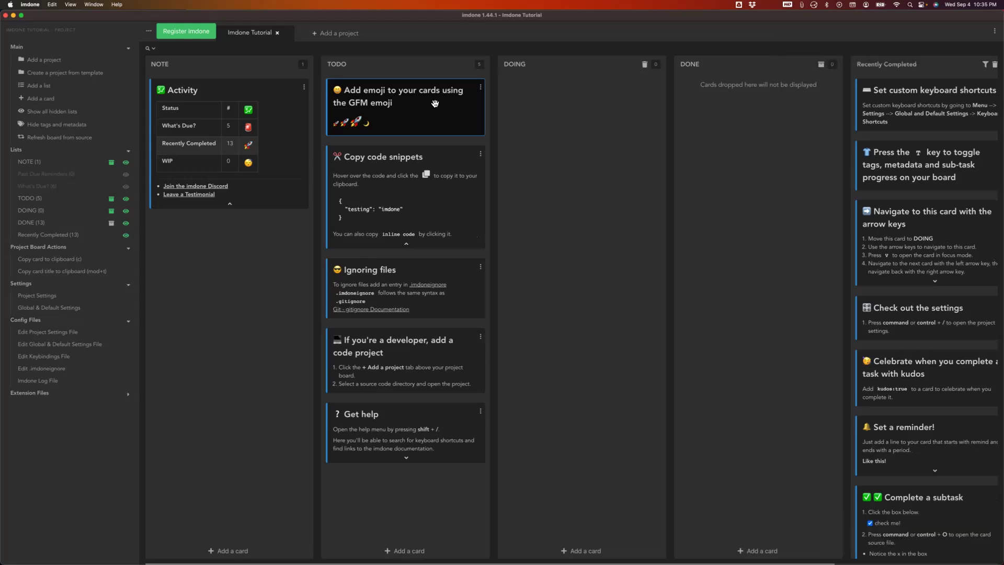
# Step: Move the "Add emoji to your cards using the GFM emoji" card to DOING and open it for editing
pyautogui.moveTo(435, 103); pyautogui.dragTo(594, 102)
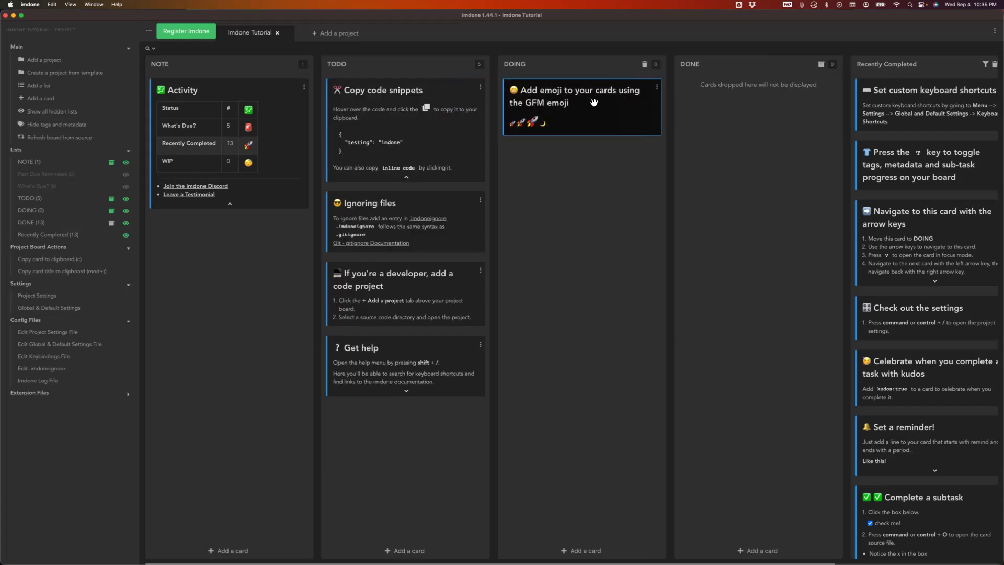
pyautogui.click(594, 102)
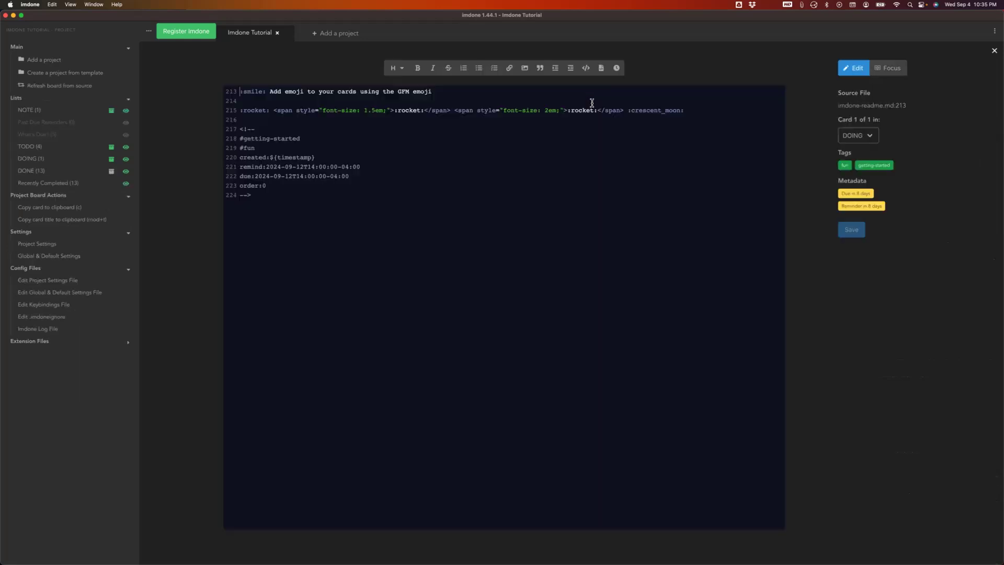
# Step: Browse the emoji suggestions on the empty line below the card's rockets, and remove the colon that calls them up
pyautogui.press('Down')
pyautogui.write(':')
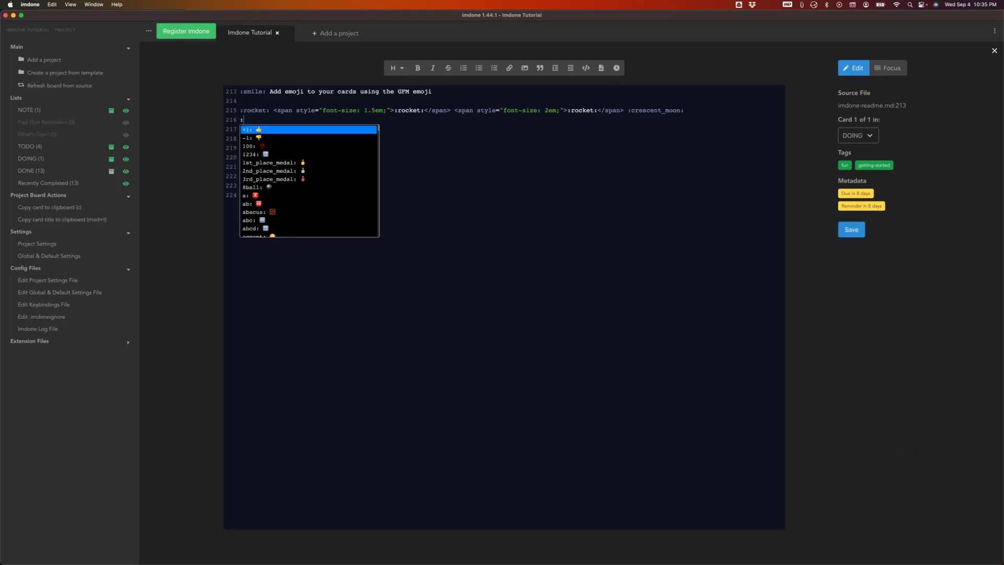
pyautogui.press('Down')
pyautogui.press('Down')
pyautogui.press('Down')
pyautogui.press('Down')
pyautogui.press('Down')
pyautogui.press('Down')
pyautogui.press('Down')
pyautogui.press('Down')
pyautogui.press('Down')
pyautogui.press('Down')
pyautogui.press('Down')
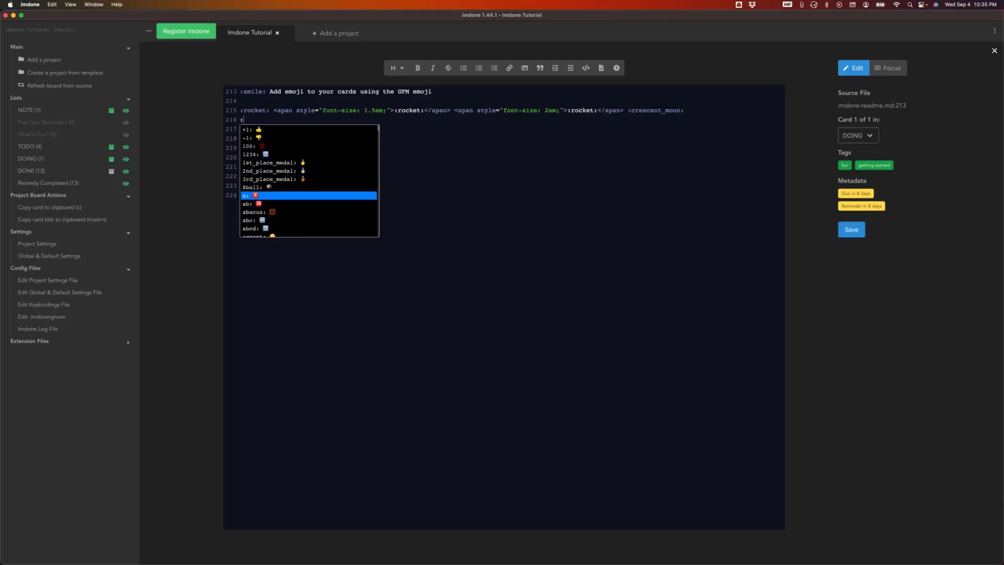
pyautogui.press('Down')
pyautogui.press('Down')
pyautogui.press('Down')
pyautogui.press('Down')
pyautogui.press('Down')
pyautogui.press('Down')
pyautogui.press('Down')
pyautogui.press('Down')
pyautogui.press('Down')
pyautogui.press('Down')
pyautogui.press('Down')
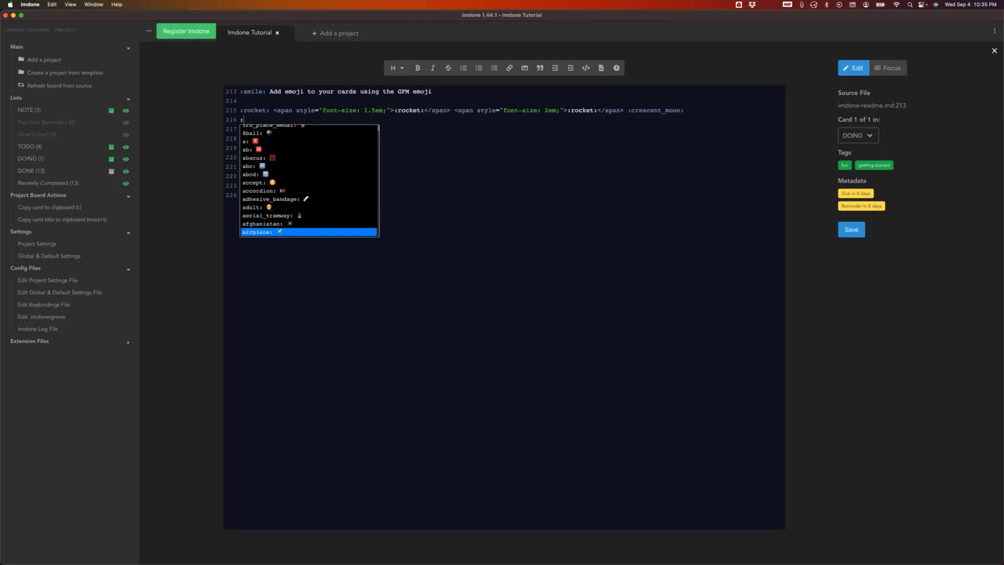
pyautogui.press('Down')
pyautogui.press('Down')
pyautogui.press('Down')
pyautogui.press('Down')
pyautogui.press('Down')
pyautogui.press('Down')
pyautogui.press('Down')
pyautogui.press('Down')
pyautogui.press('Down')
pyautogui.press('Down')
pyautogui.press('Down')
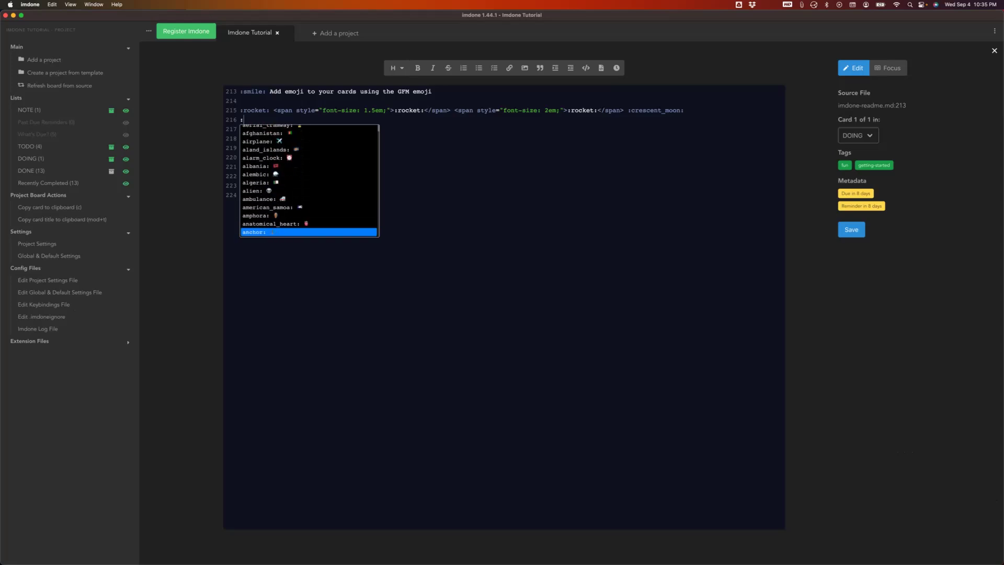
pyautogui.press('Down')
pyautogui.press('Down')
pyautogui.press('Down')
pyautogui.press('Down')
pyautogui.press('Down')
pyautogui.press('Down')
pyautogui.press('Down')
pyautogui.press('Down')
pyautogui.press('Down')
pyautogui.press('Down')
pyautogui.press('Down')
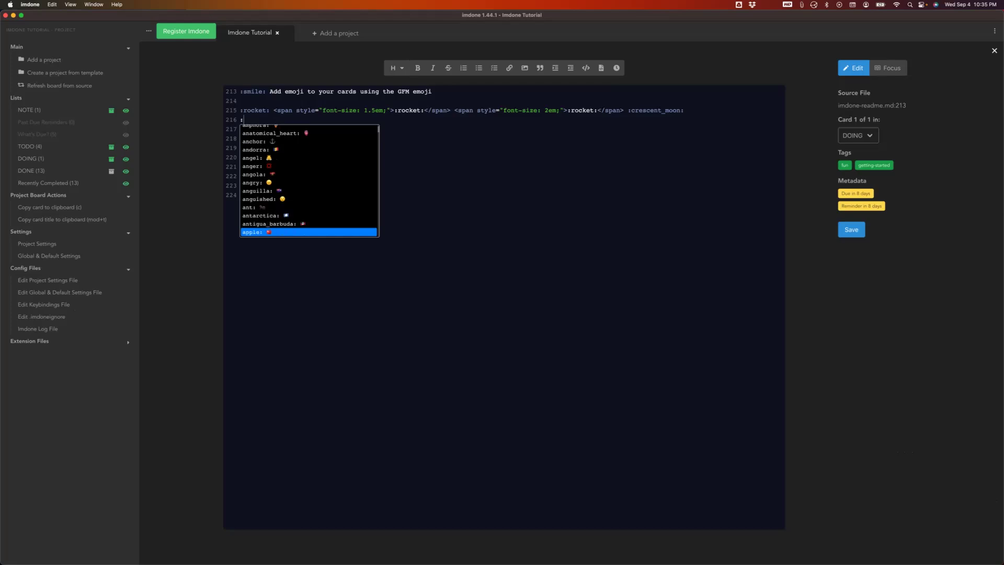
pyautogui.press('Down')
pyautogui.press('Down')
pyautogui.press('Down')
pyautogui.press('Down')
pyautogui.press('Down')
pyautogui.press('Down')
pyautogui.press('Down')
pyautogui.press('Down')
pyautogui.press('Down')
pyautogui.press('Down')
pyautogui.press('Down')
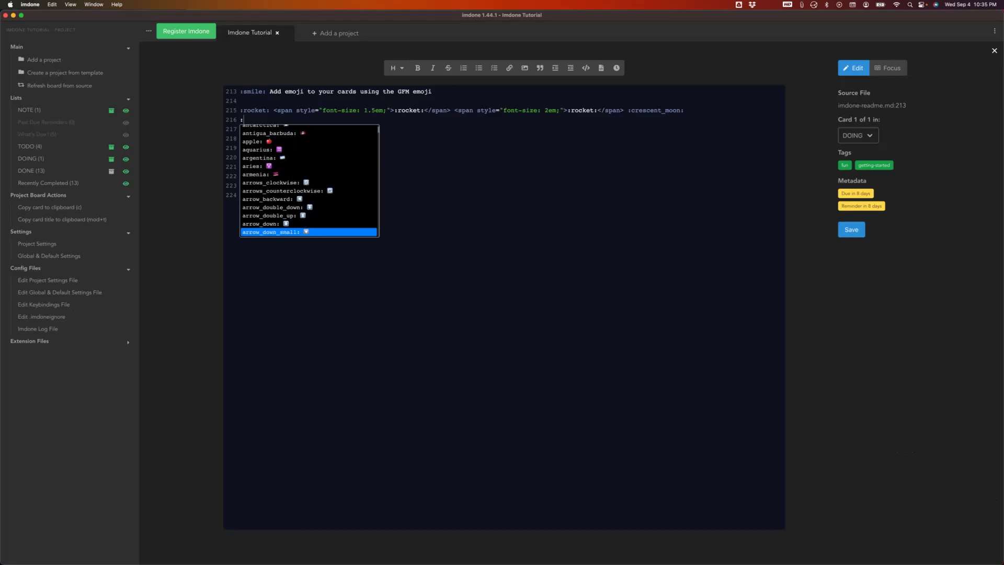
pyautogui.press('Down')
pyautogui.press('Down')
pyautogui.press('Up')
pyautogui.press('Up')
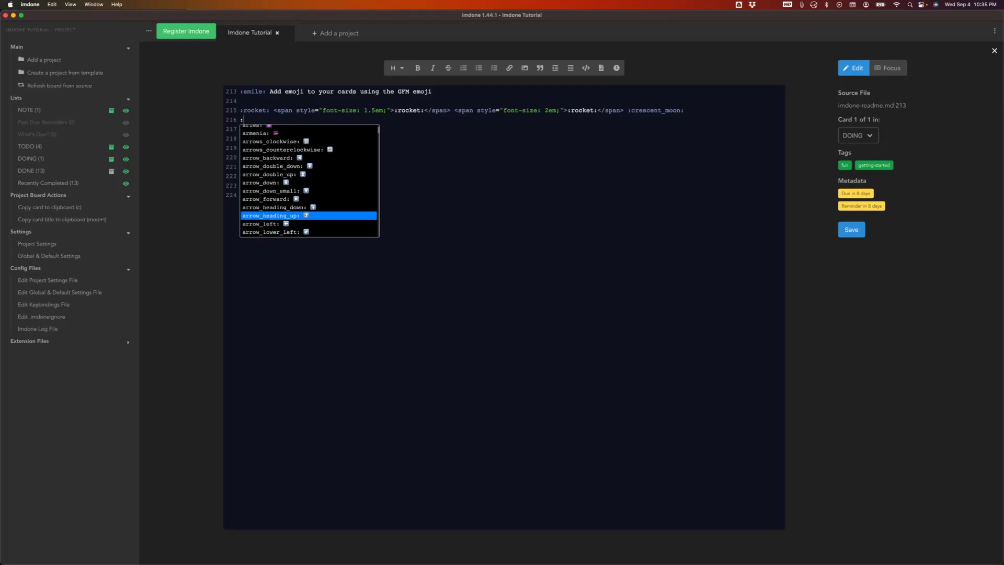
pyautogui.press('BackSpace')
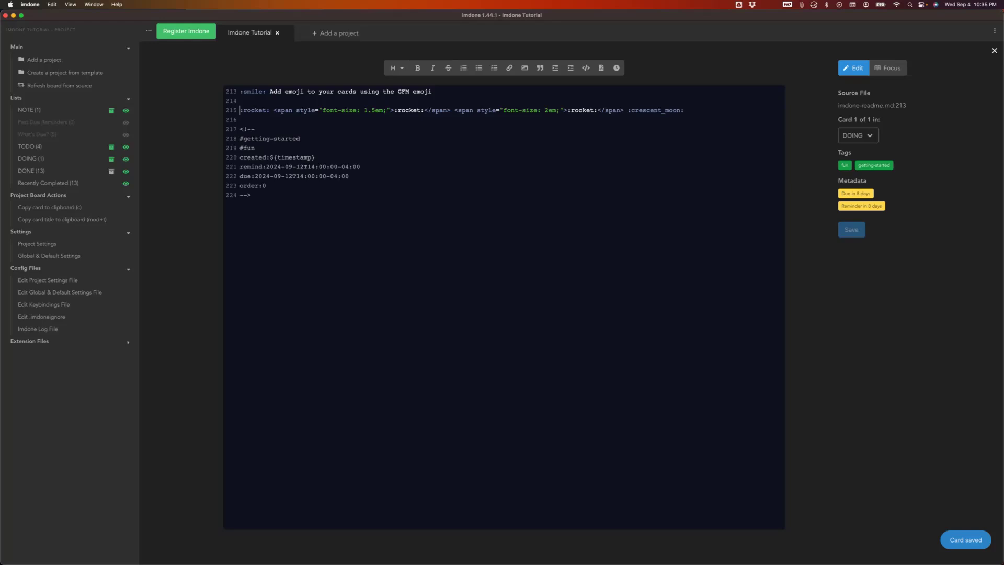
# Step: Leave the editor for the focus view and move the emoji card to DONE
pyautogui.press('Escape')
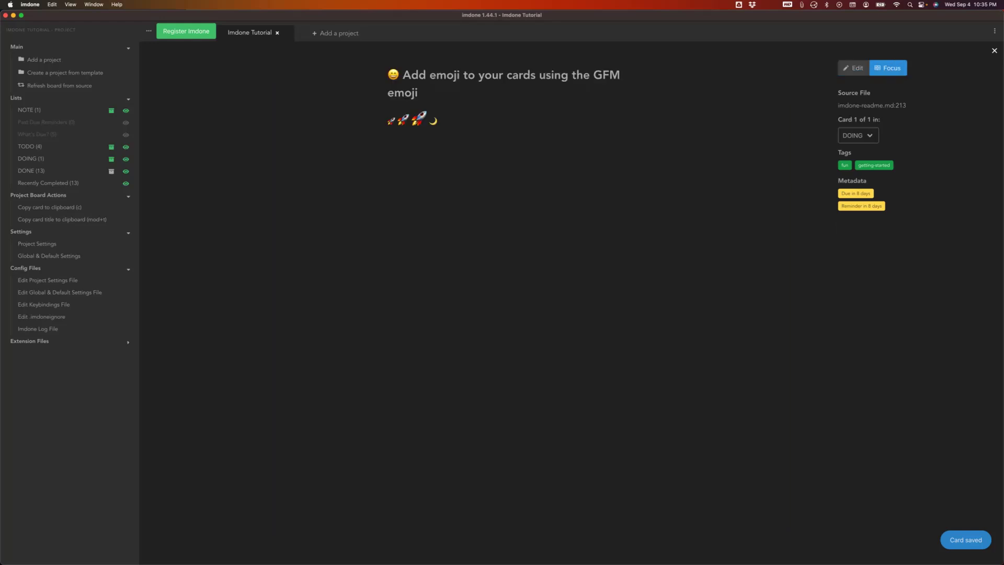
pyautogui.press('d')
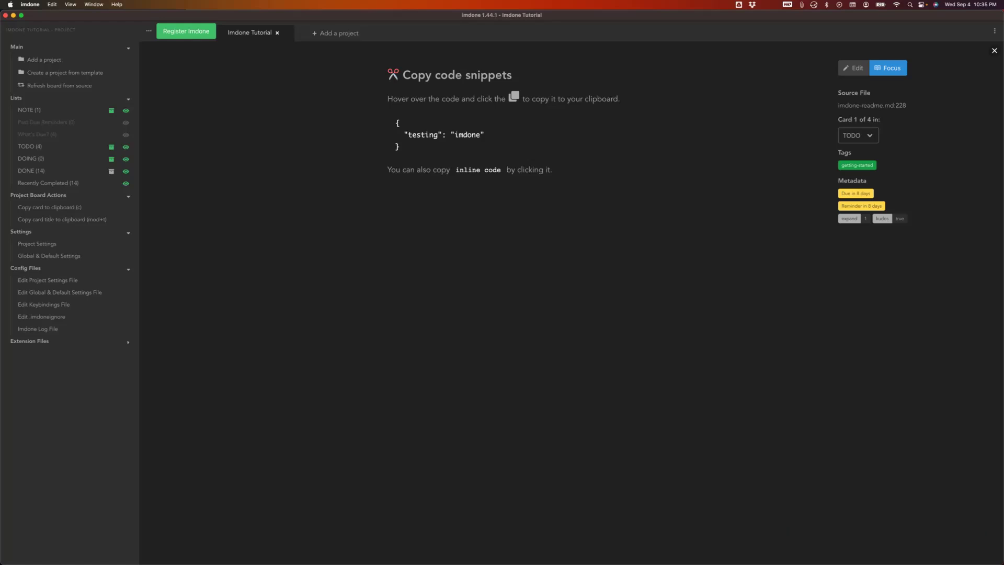
# Step: Copy the card's JSON snippet to the clipboard, paste it in the card's editor as a test and undo the paste
pyautogui.moveTo(482, 120)
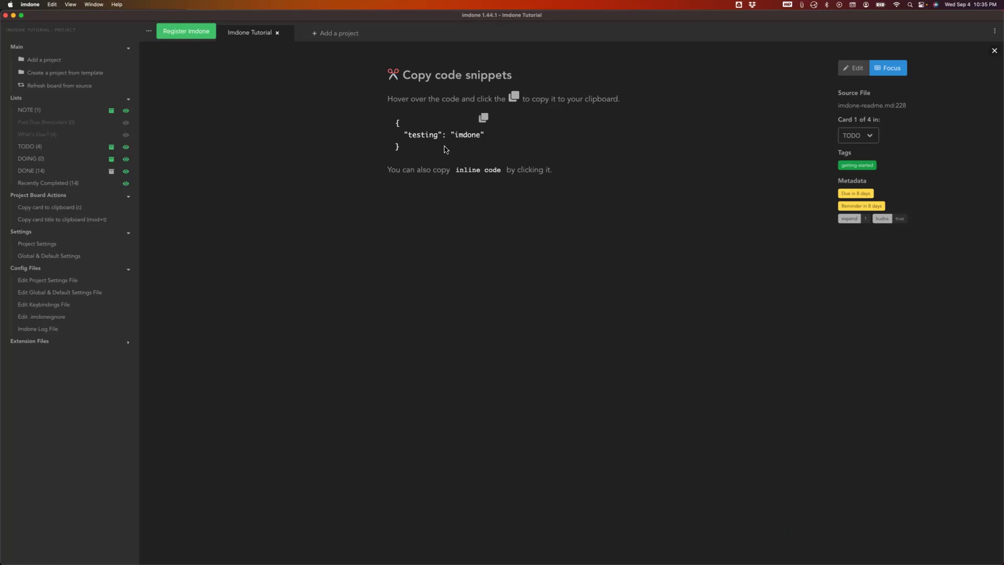
pyautogui.click(482, 120)
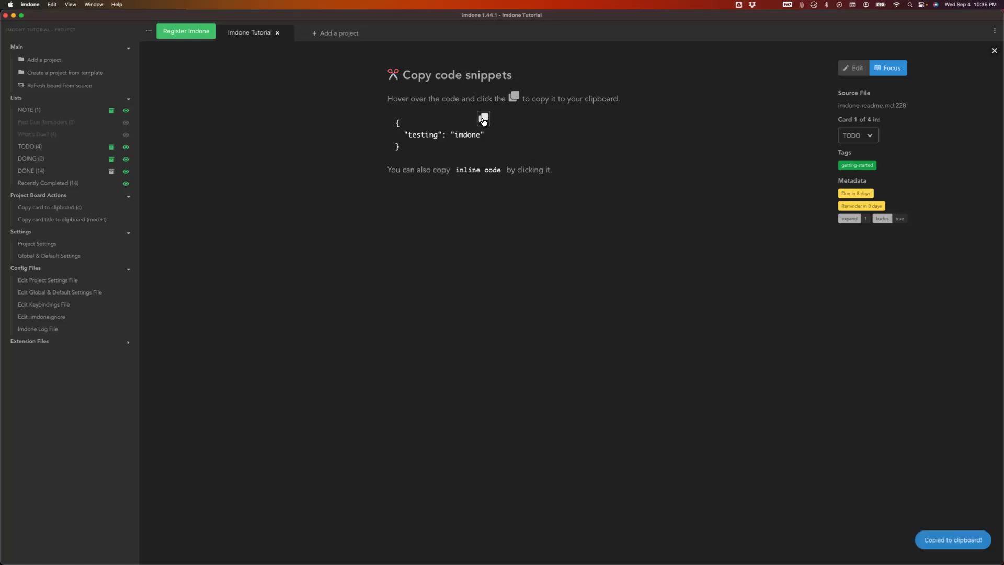
pyautogui.press('e')
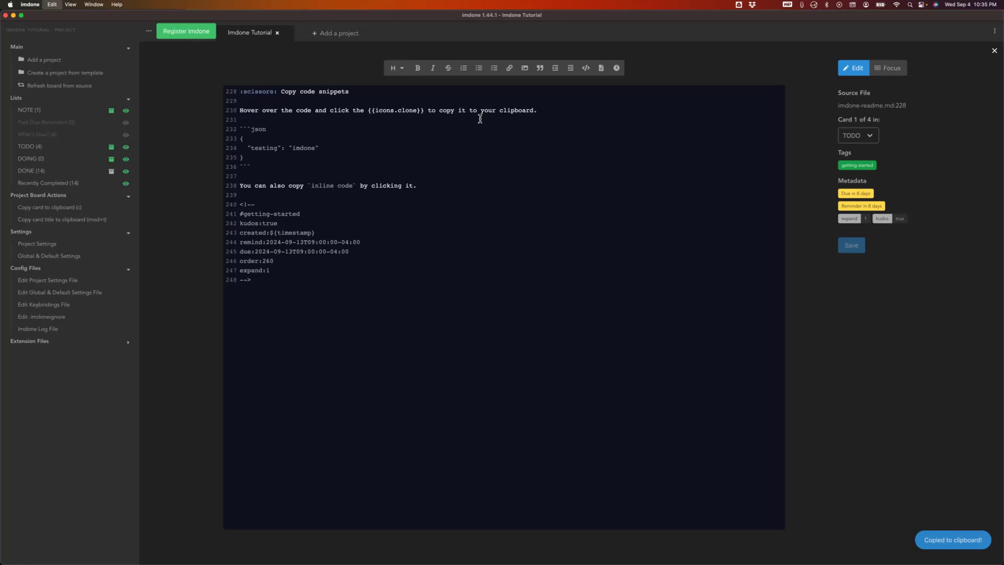
pyautogui.press('super+v')
pyautogui.press('super+z')
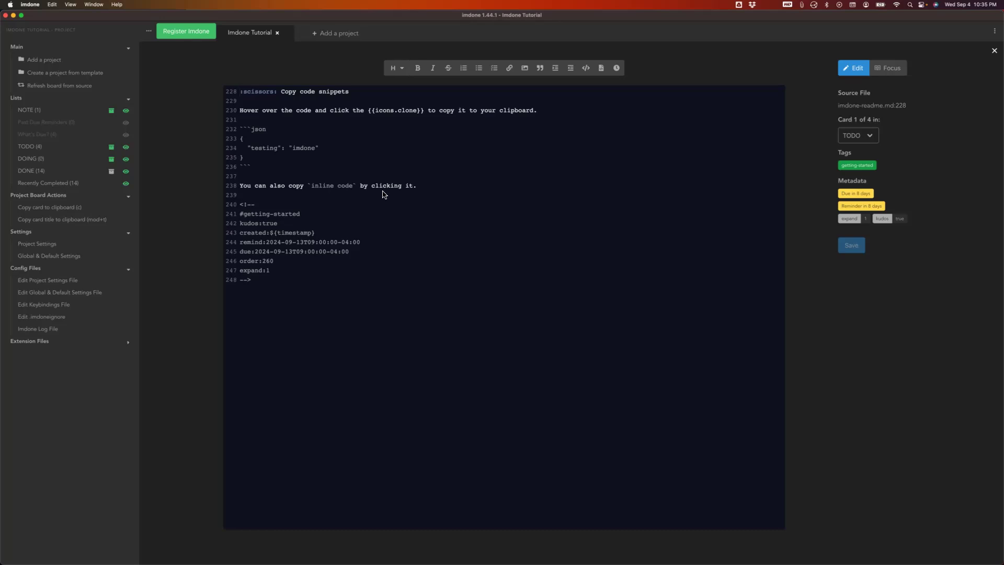
pyautogui.press('Escape')
# Step: Copy the inline code to the clipboard, then move the "Copy code snippets" card to DONE and dismiss the kudos message
pyautogui.click(485, 175)
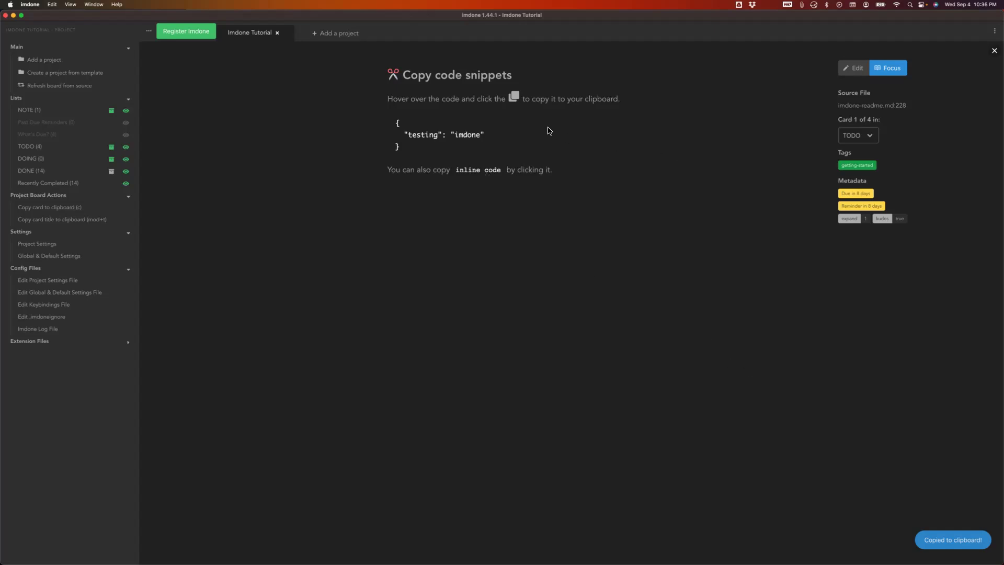
pyautogui.hotkey('shift', 'Right')
pyautogui.click(858, 135)
pyautogui.click(856, 147)
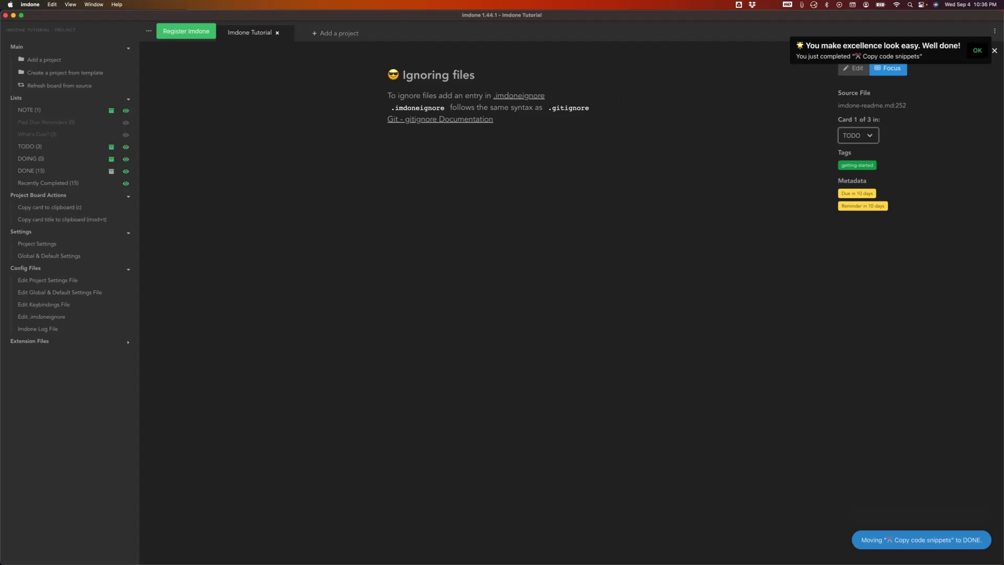
pyautogui.click(977, 50)
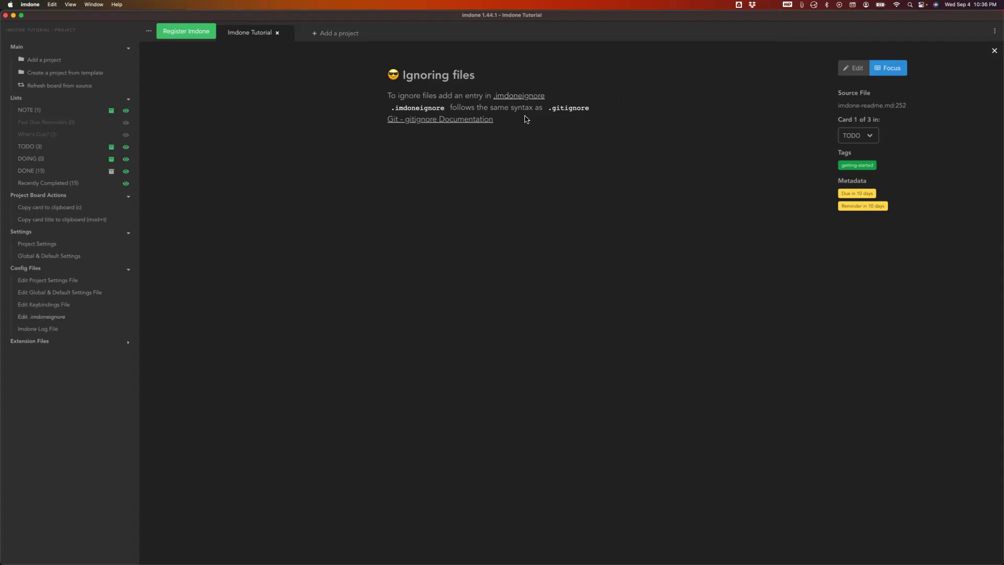
# Step: View the linked .imdoneignore file, close it, and move the "Ignoring files" card to DONE
pyautogui.click(517, 98)
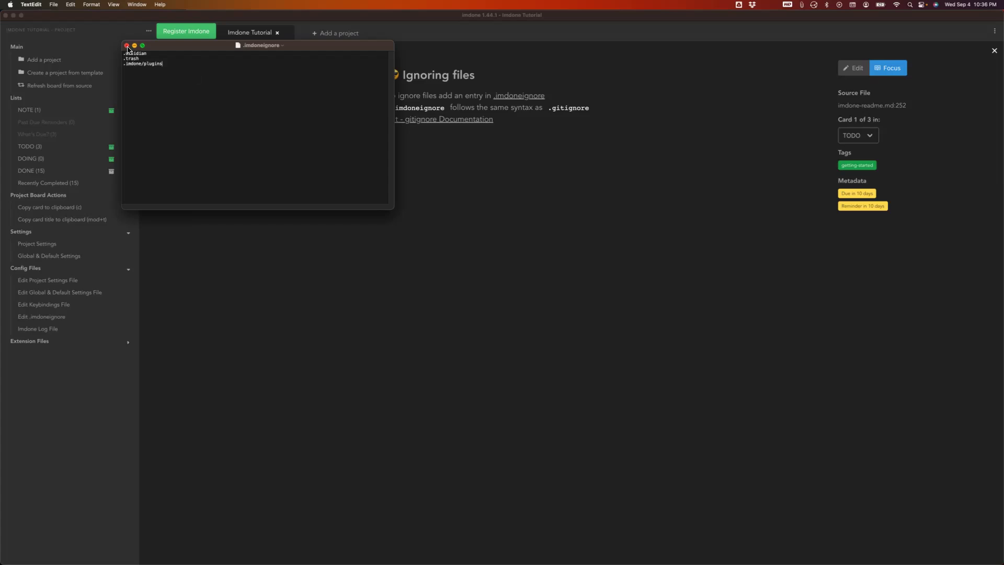
pyautogui.click(127, 46)
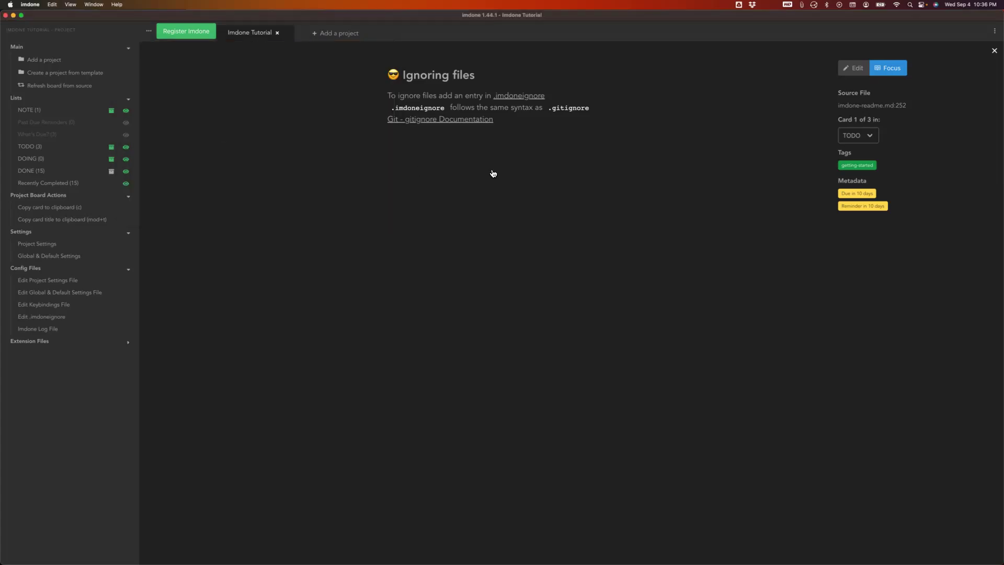
pyautogui.hotkey('shift', 'Right')
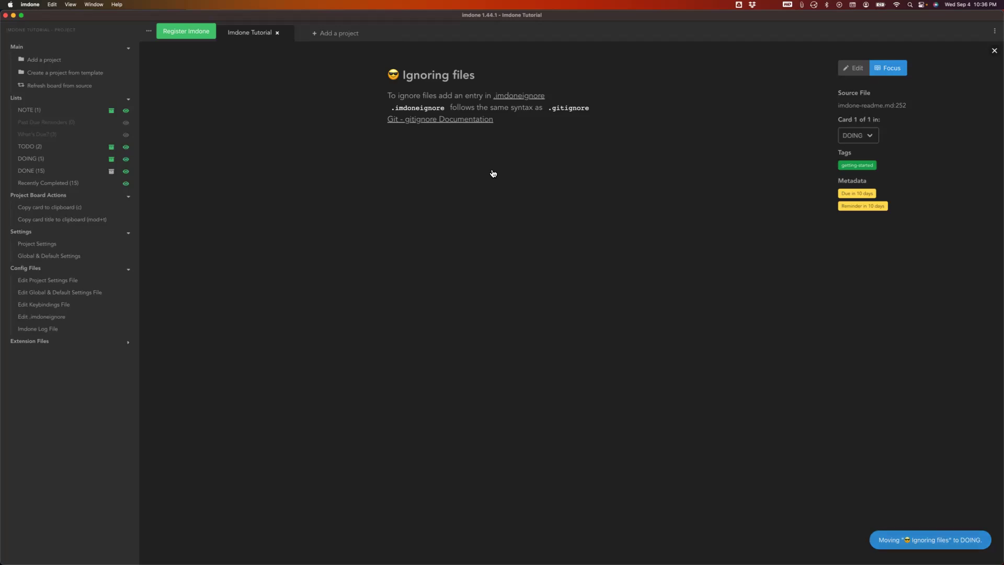
pyautogui.hotkey('shift', 'Right')
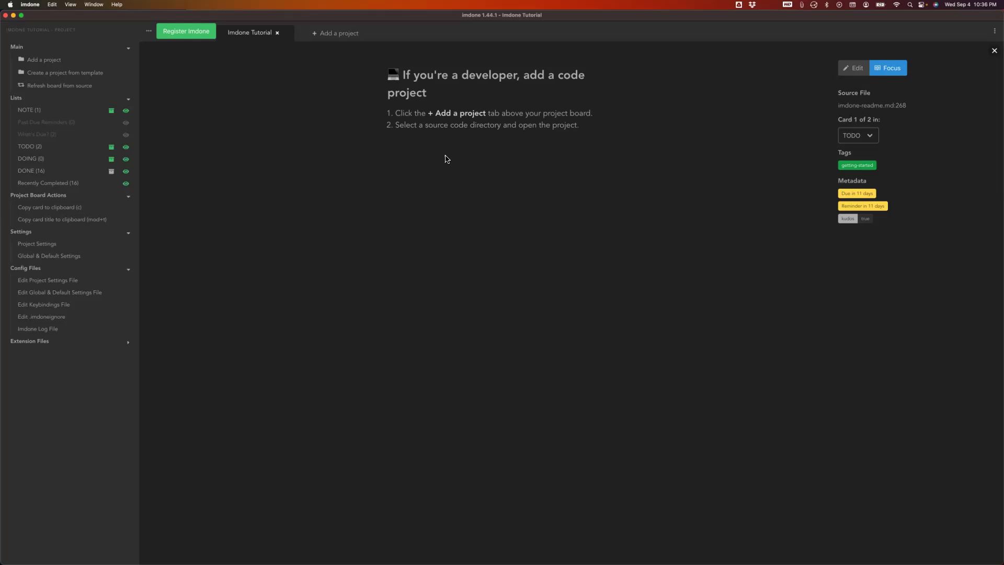
# Step: Move the "If you're a developer, add a code project" card to DONE and dismiss the kudos message
pyautogui.hotkey('shift', 'Right')
pyautogui.hotkey('shift', 'Right')
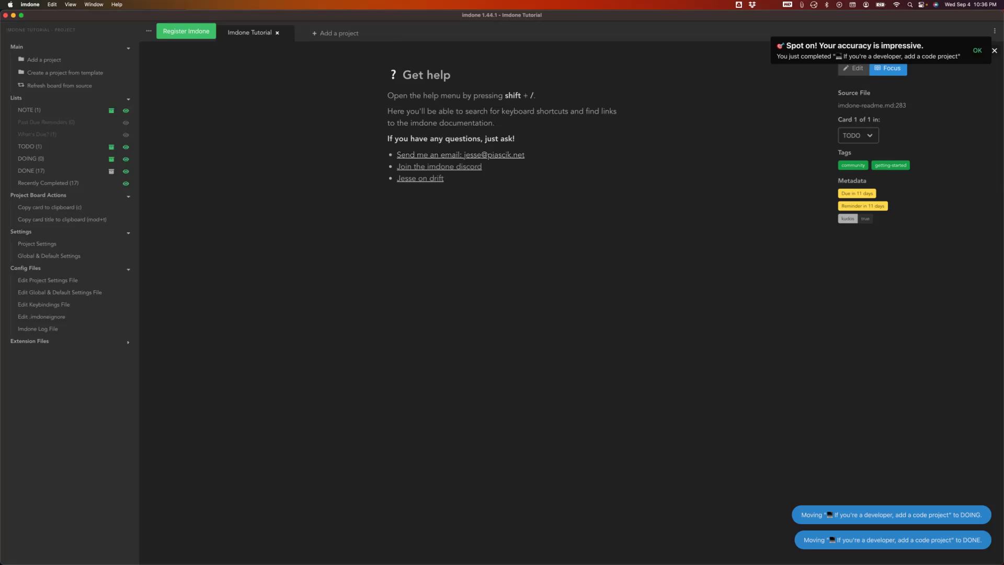
pyautogui.click(977, 50)
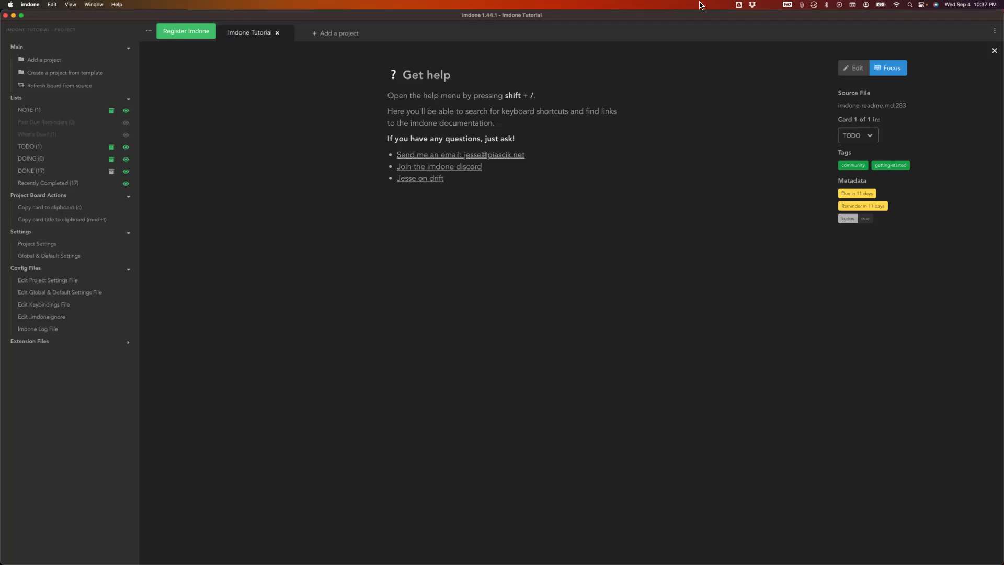
# Step: Open the help sidebar and look through the list of keyboard shortcuts
pyautogui.click(994, 31)
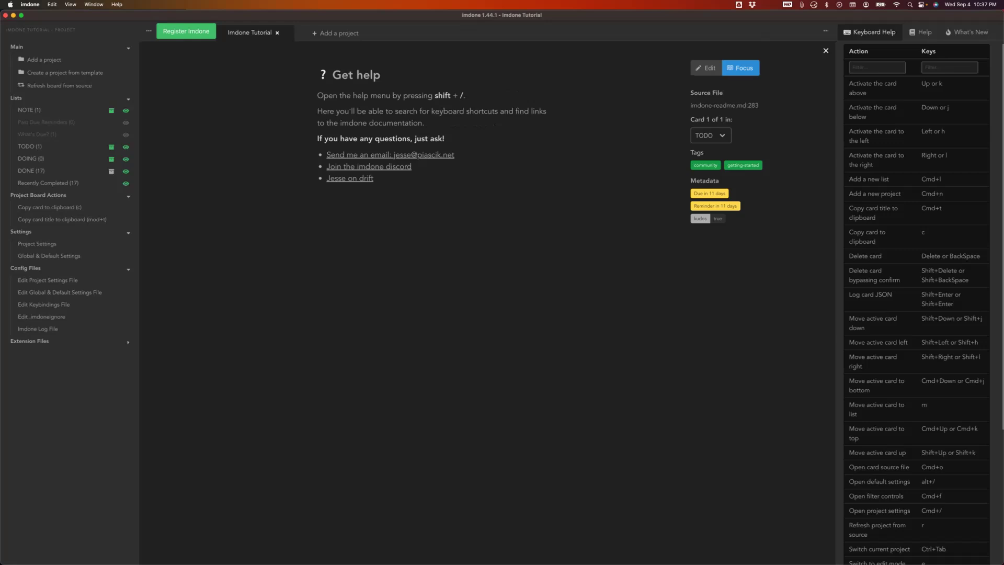
pyautogui.scroll(-4, 916, 303)
pyautogui.scroll(4, 916, 303)
# Step: Open the Viewing Cards documentation in the browser from the general help, and switch back to imdone
pyautogui.click(921, 32)
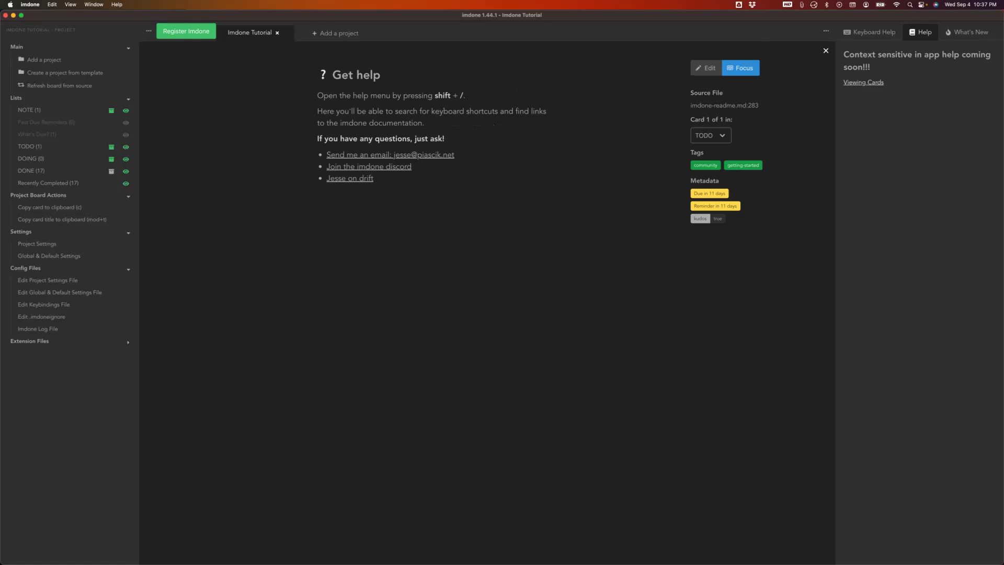
pyautogui.click(863, 83)
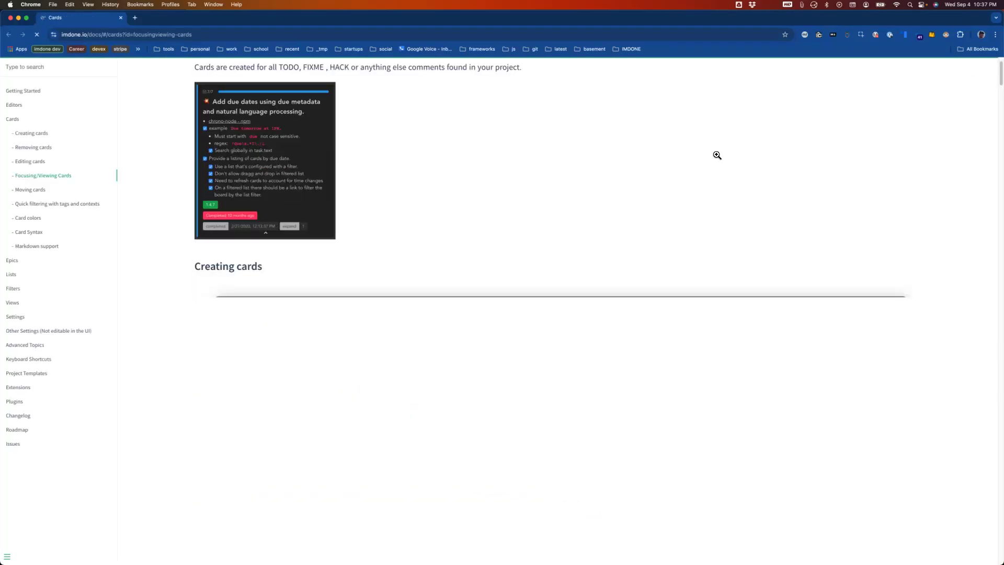
pyautogui.press('super+Tab')
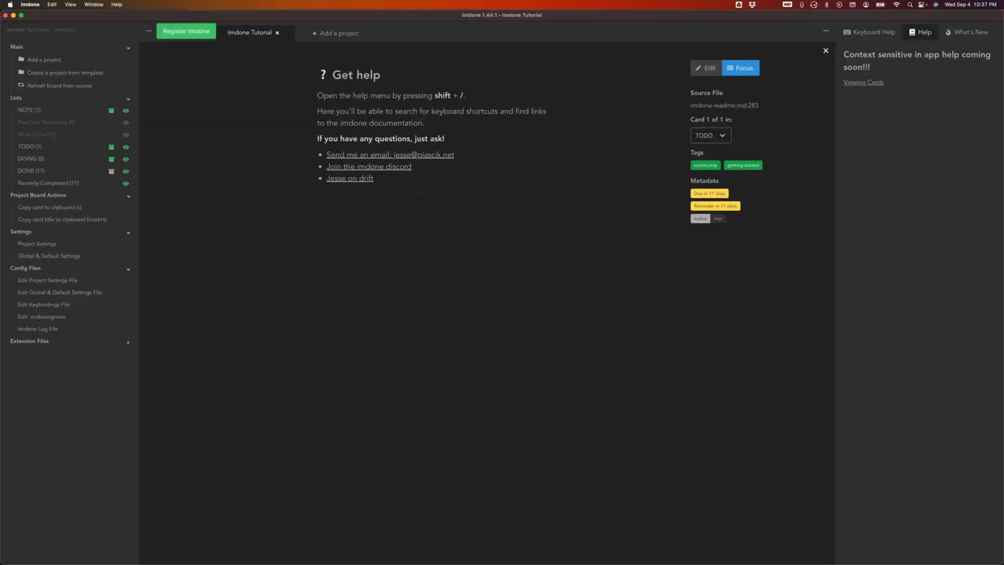
# Step: View the What's New changelog and close the help sidebar
pyautogui.click(966, 33)
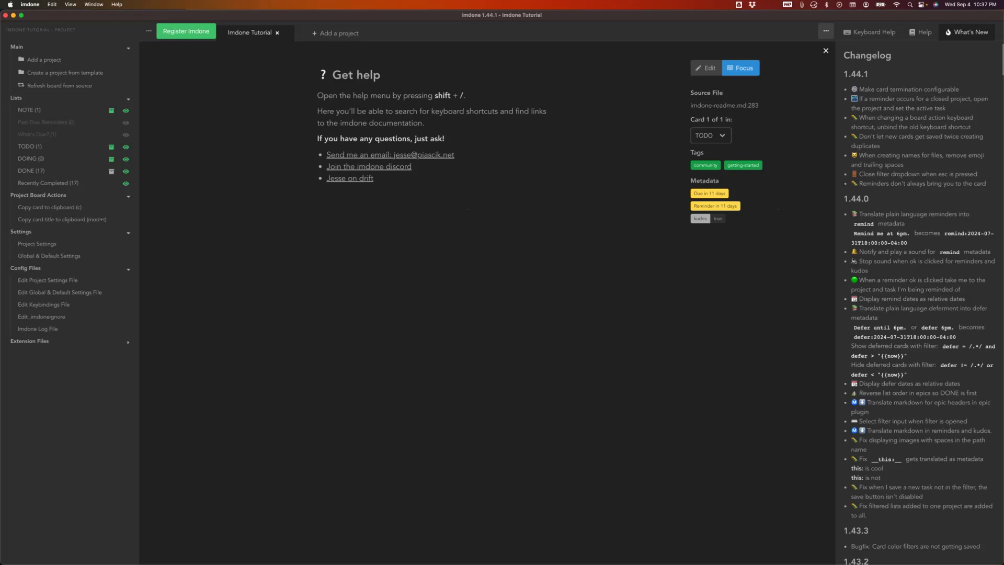
pyautogui.click(826, 31)
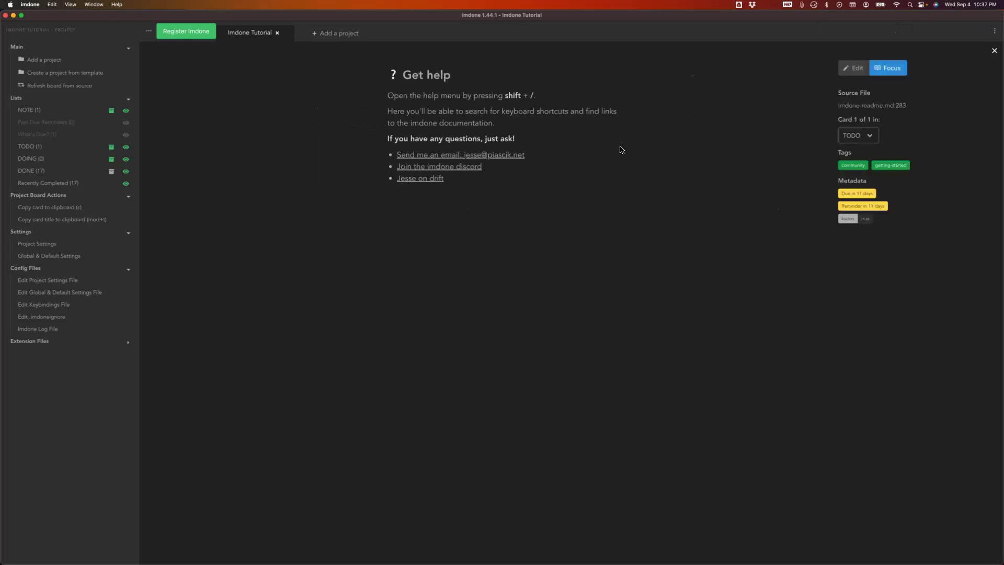